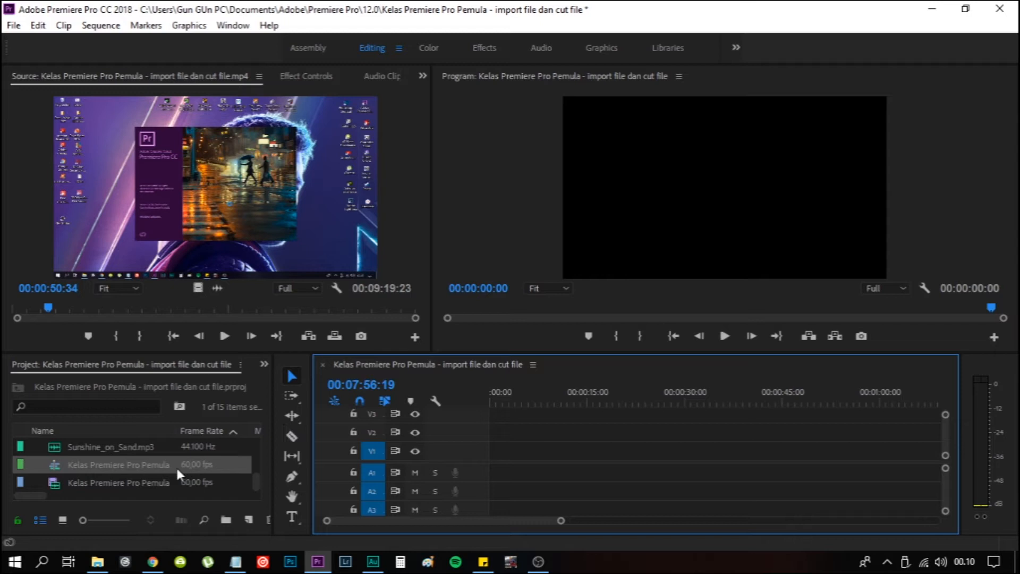
Step: Mark the source video from 00:00:50:34 to 00:07:09:21 and place that range at the start of the timeline on V1 and A1
double_click(150, 482)
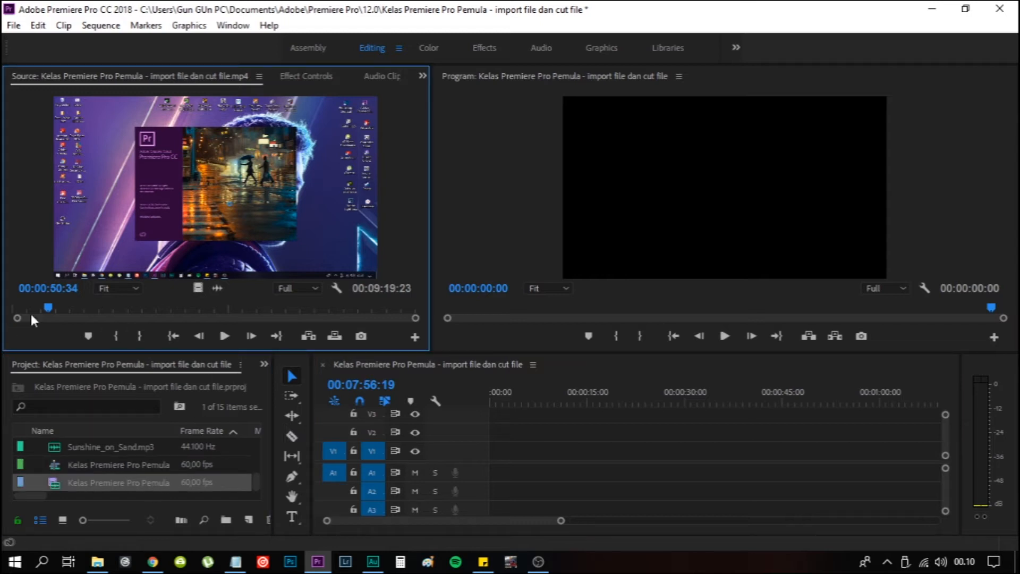
left_click(118, 333)
left_click_drag(48, 307, 322, 307)
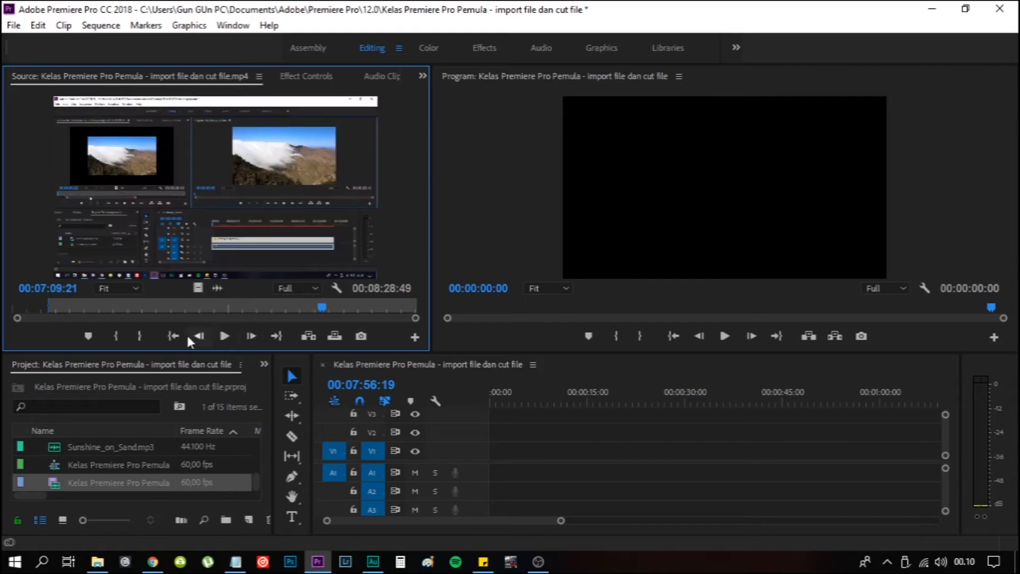
left_click(139, 336)
left_click_drag(199, 287, 491, 467)
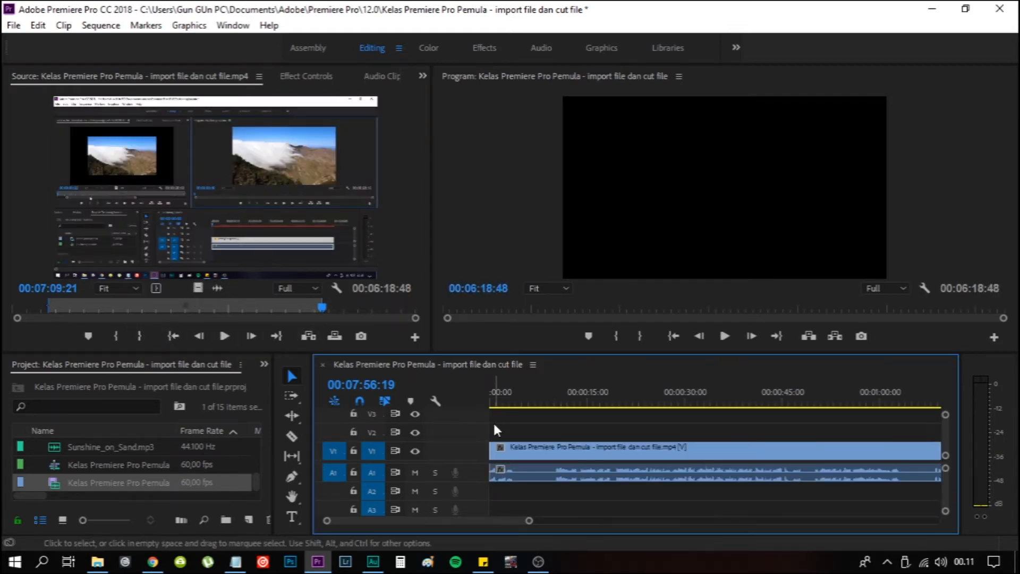
Step: Play the sequence from near its beginning to check the clip's picture and sound
left_click(492, 404)
key("space")
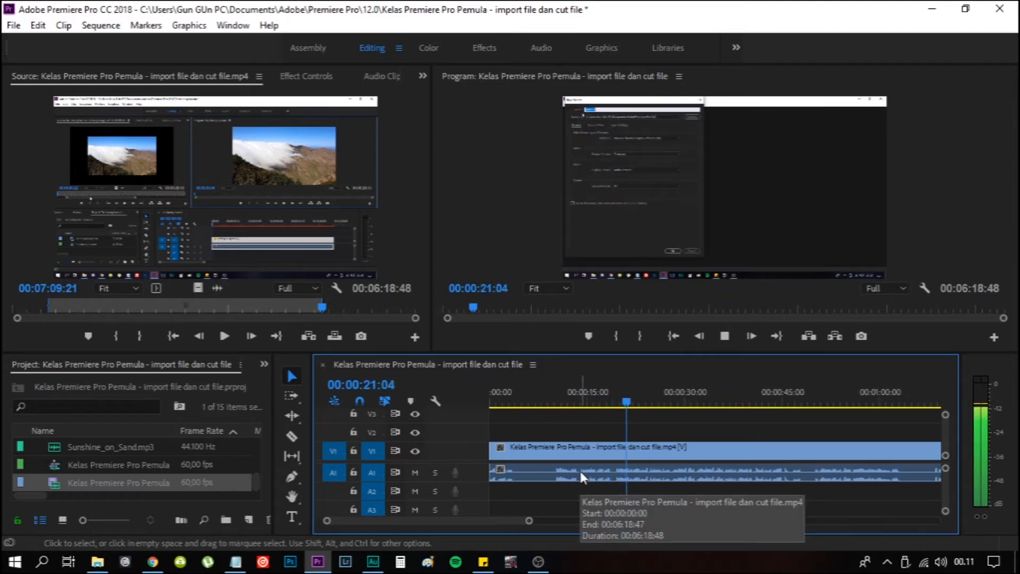
key("space")
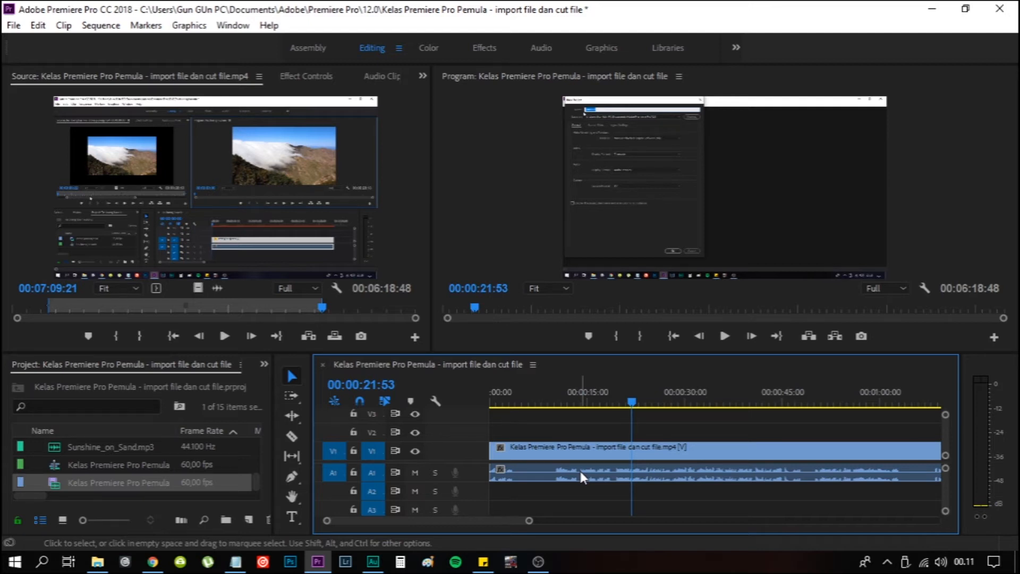
Step: Unlink the audio from the video of the timeline clip
left_click(588, 470)
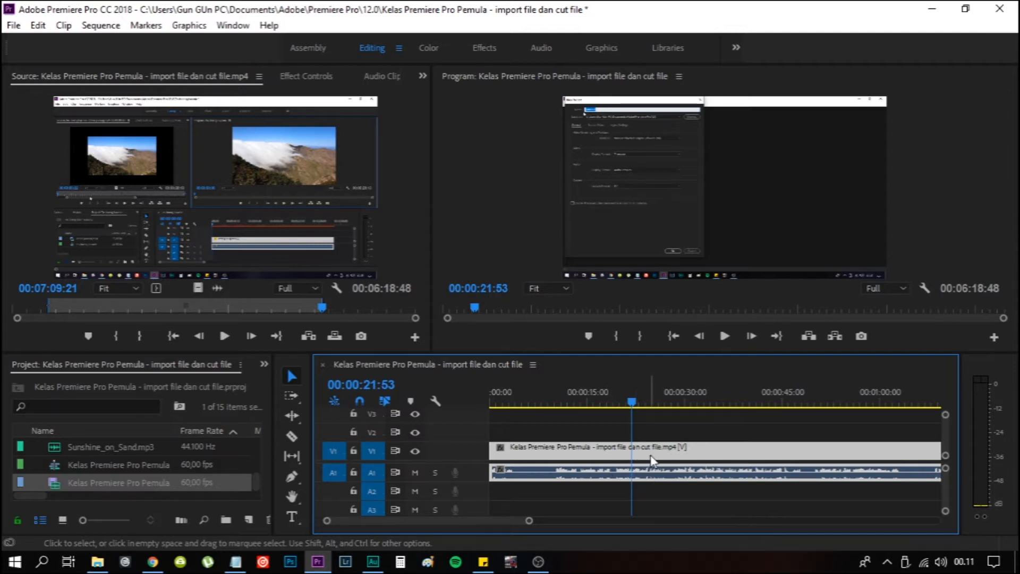
right_click(673, 463)
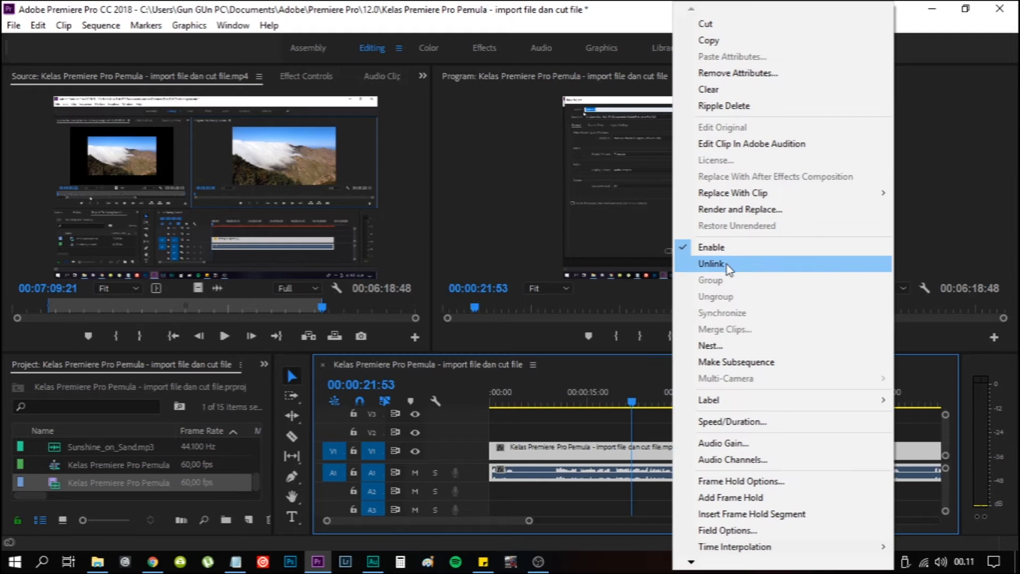
left_click(706, 262)
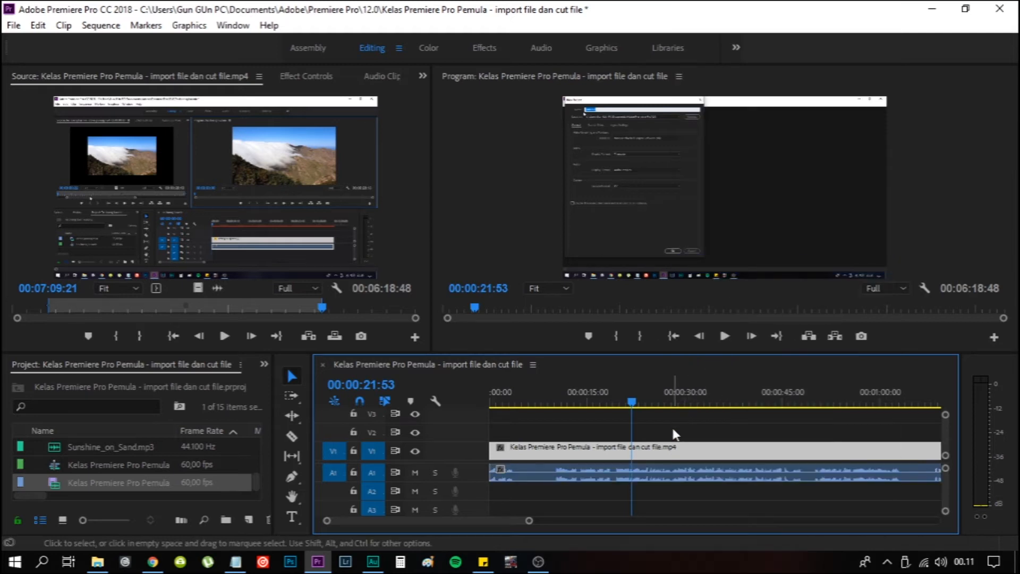
Step: Send the unlinked audio clip on A1 to Adobe Audition for editing
left_click(667, 473)
right_click(667, 473)
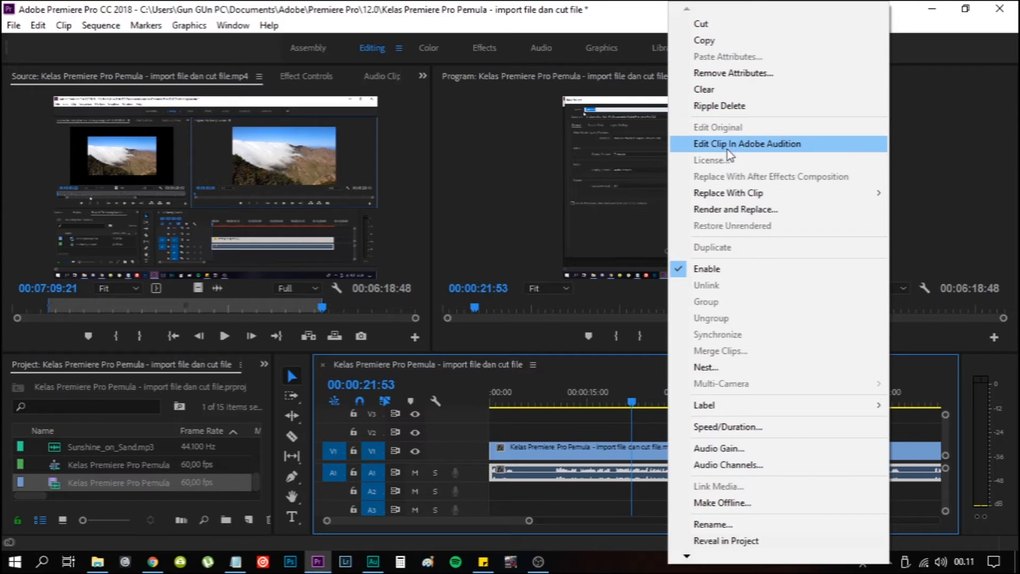
left_click(750, 144)
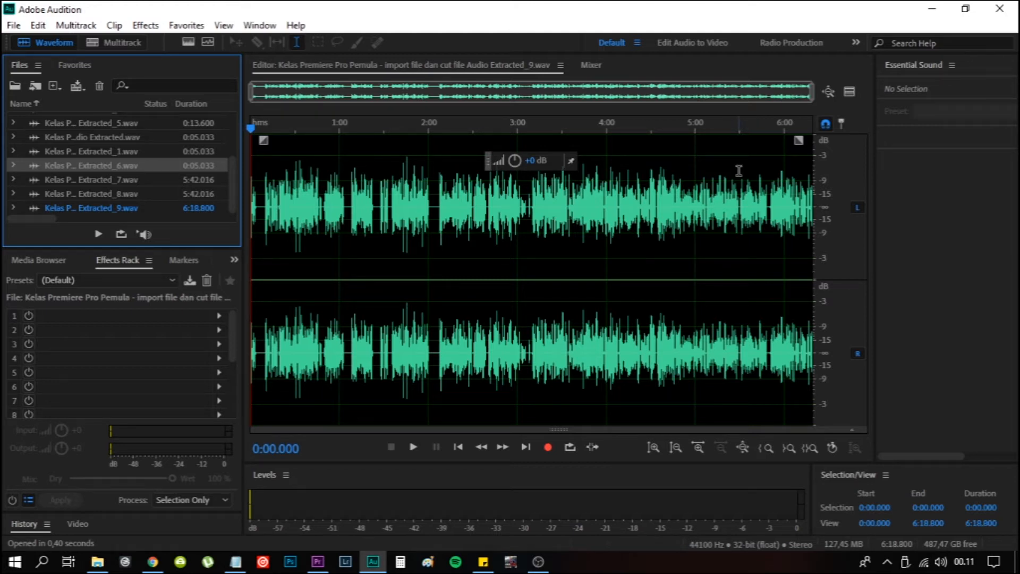
Step: Play the extracted audio in the waveform editor to hear its current quality
key("space")
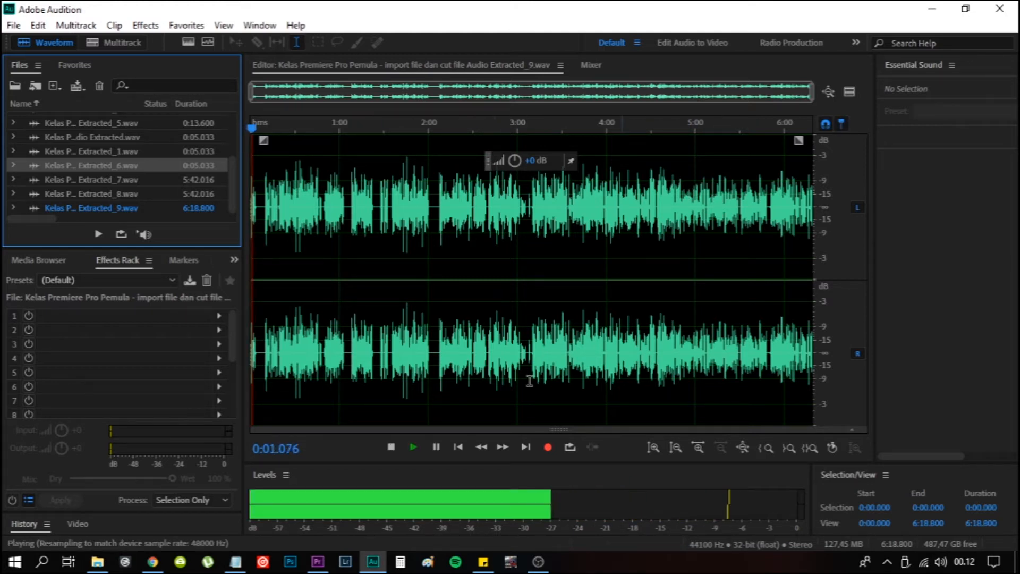
key("space")
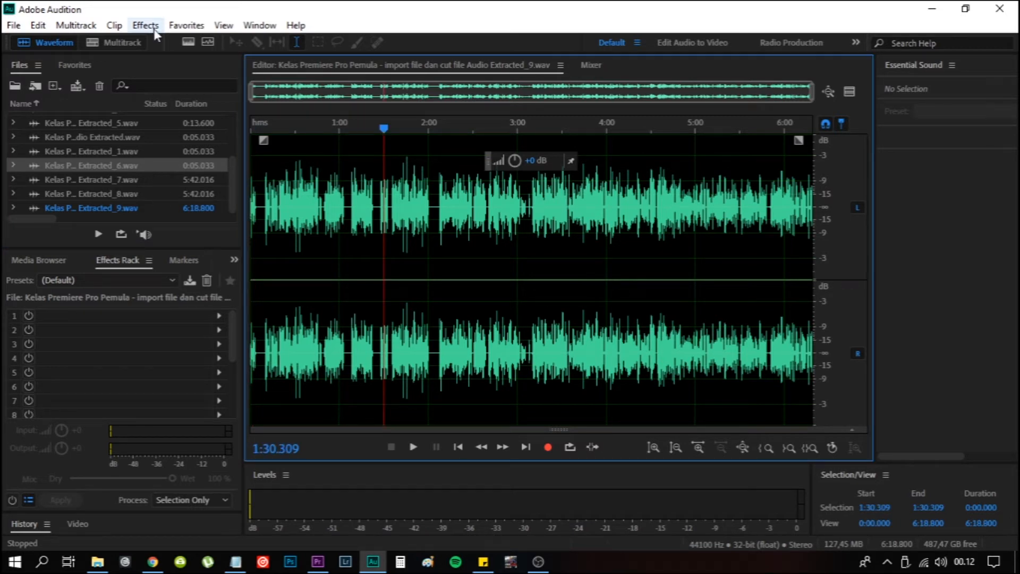
Step: Select the entire waveform and capture it as a noise print for noise reduction
left_click(154, 30)
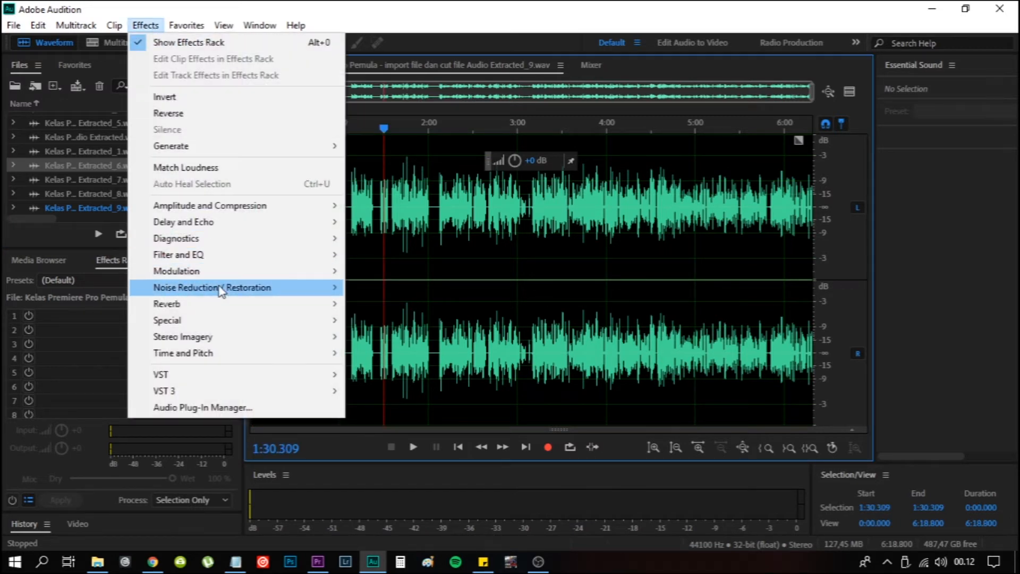
mouse_move(220, 291)
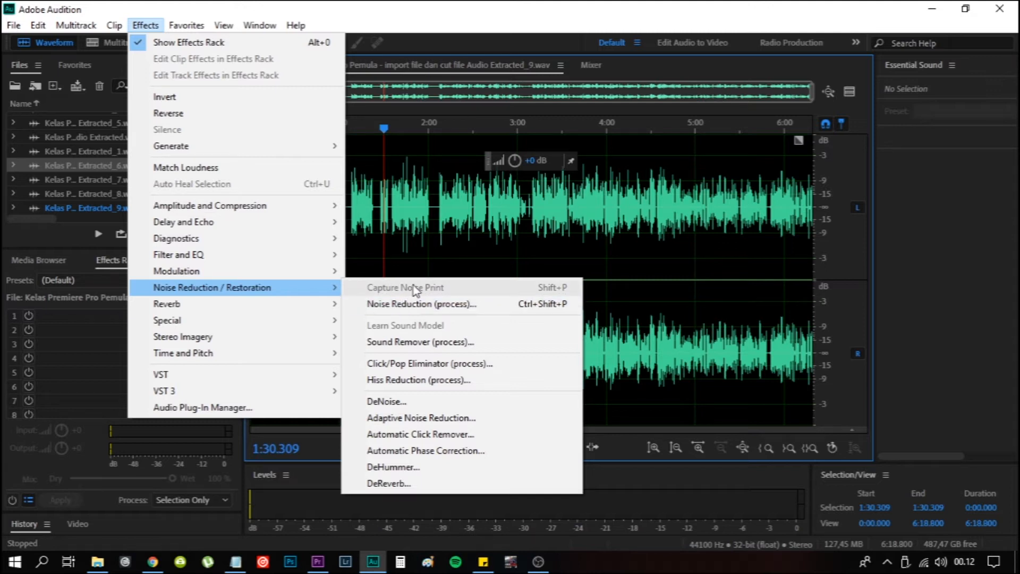
left_click(425, 241)
key("ctrl+a")
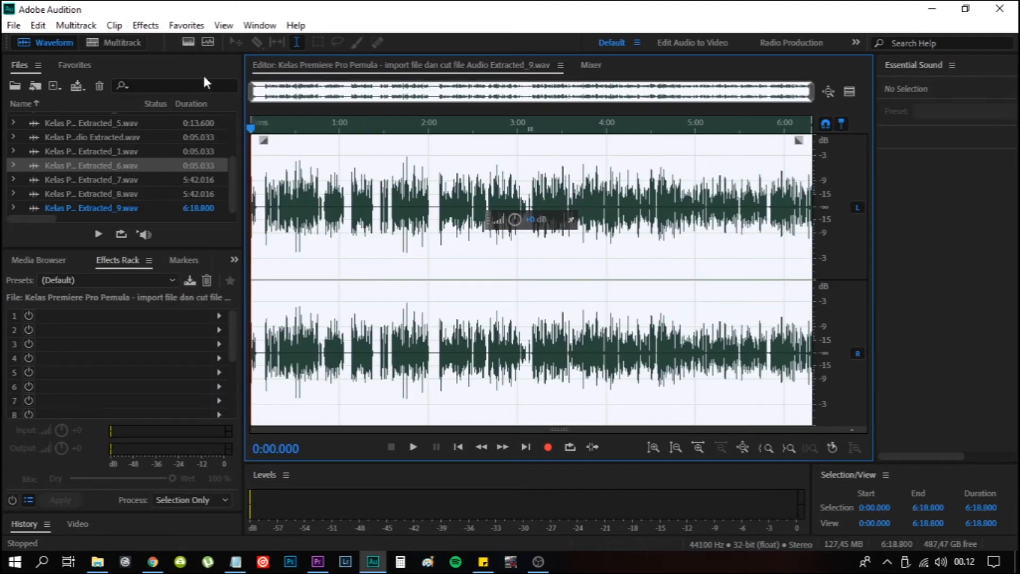
left_click(145, 25)
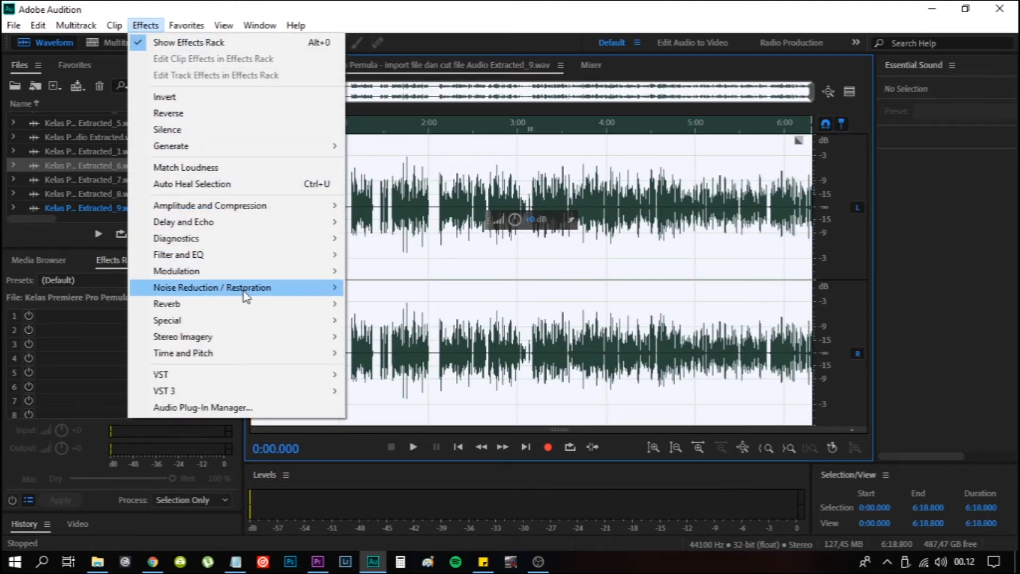
mouse_move(274, 288)
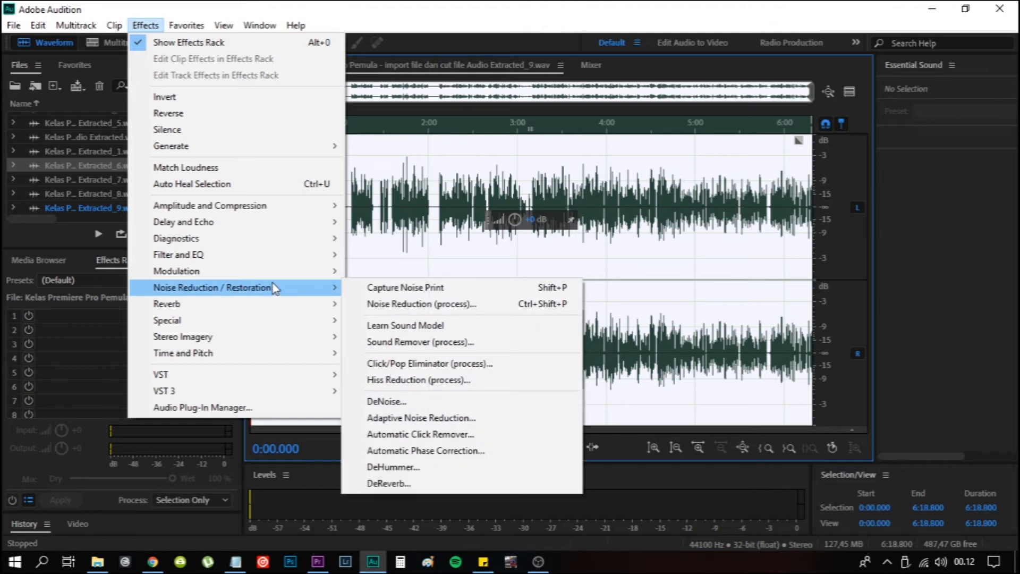
left_click(425, 289)
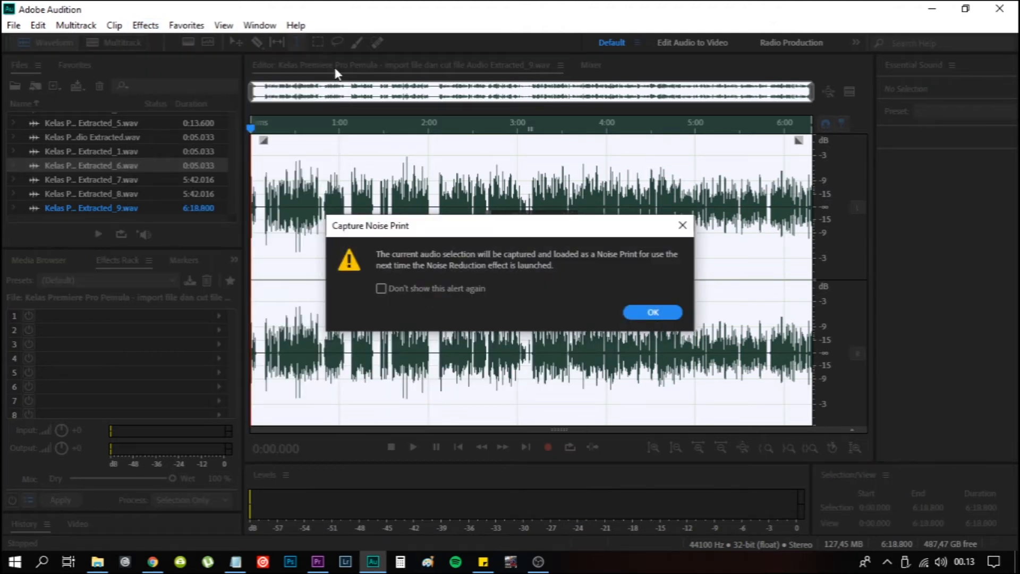
left_click(688, 233)
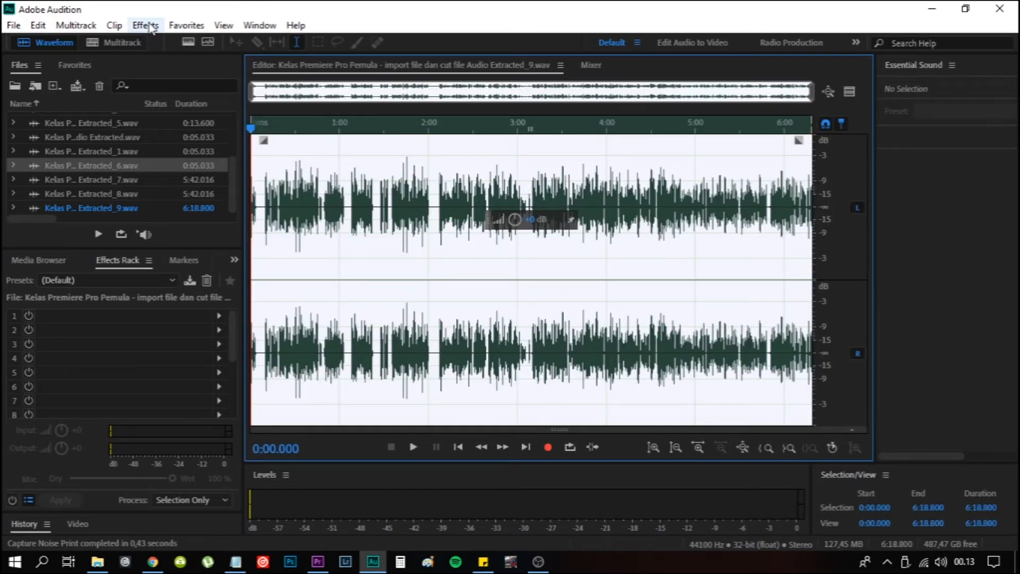
Step: Listen to the waveform at its start, around 0:35 and around 0:11 to judge the noise
key("space")
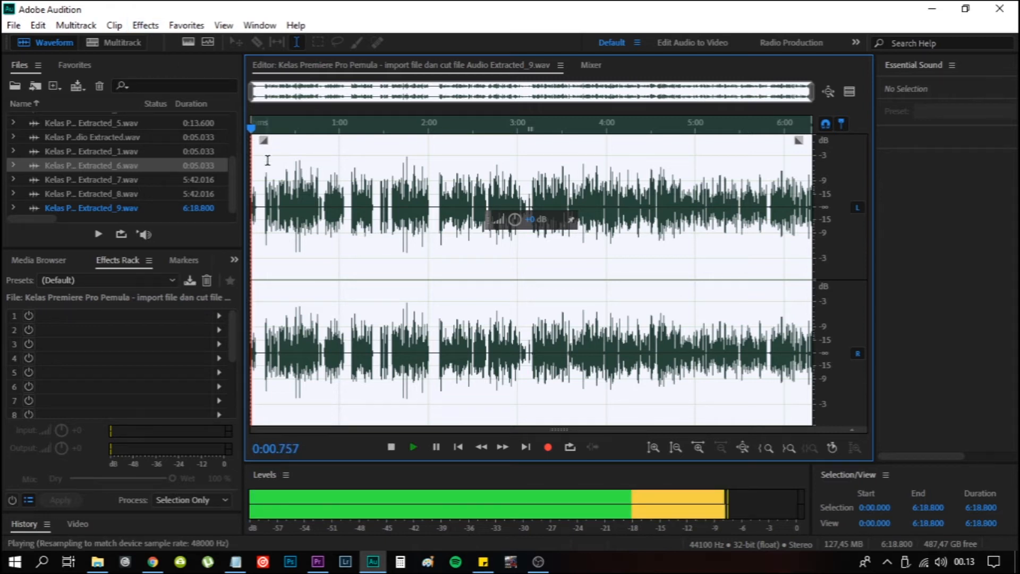
key("space")
key("space")
left_click(300, 150)
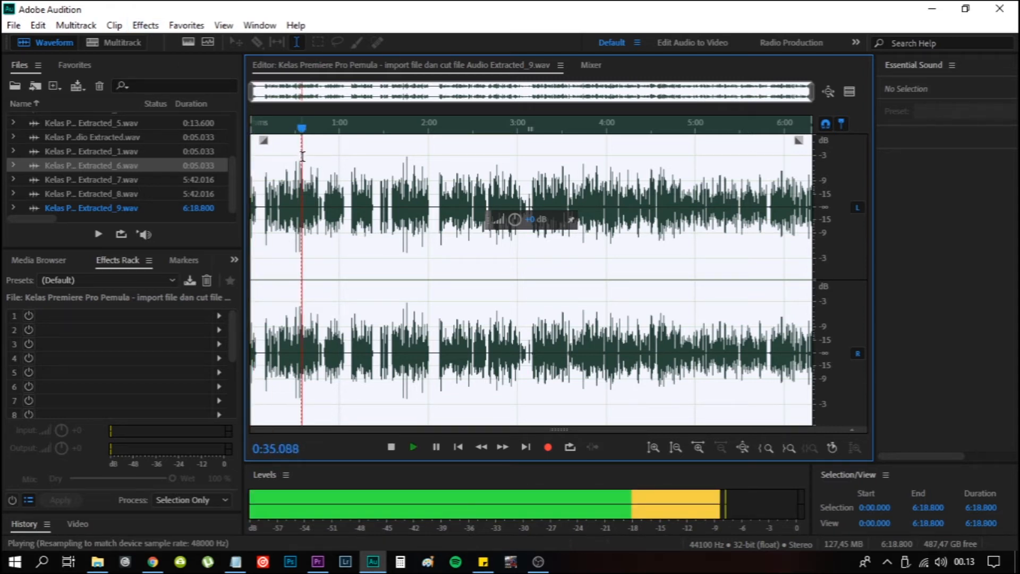
key("space")
left_click(266, 160)
key("space")
key("space")
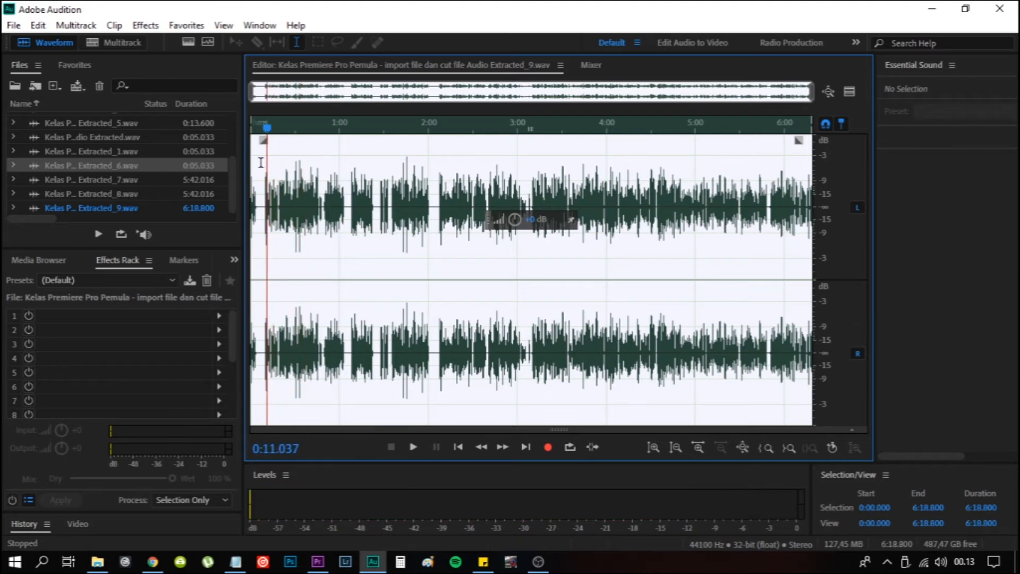
Step: Open the Multiband Compressor effect on the selected audio and preview its current custom settings
left_click(145, 25)
mouse_move(246, 201)
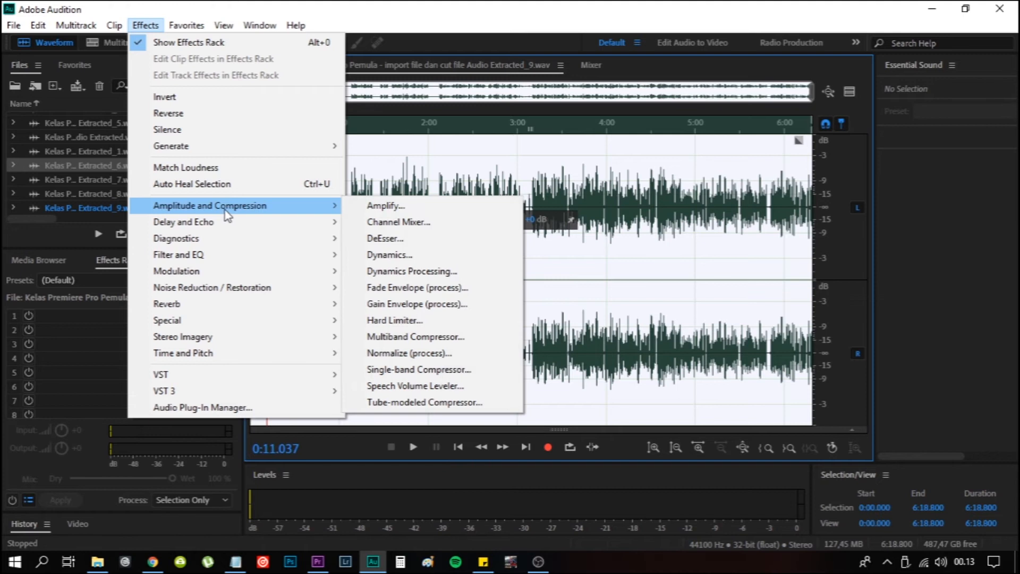
left_click(425, 340)
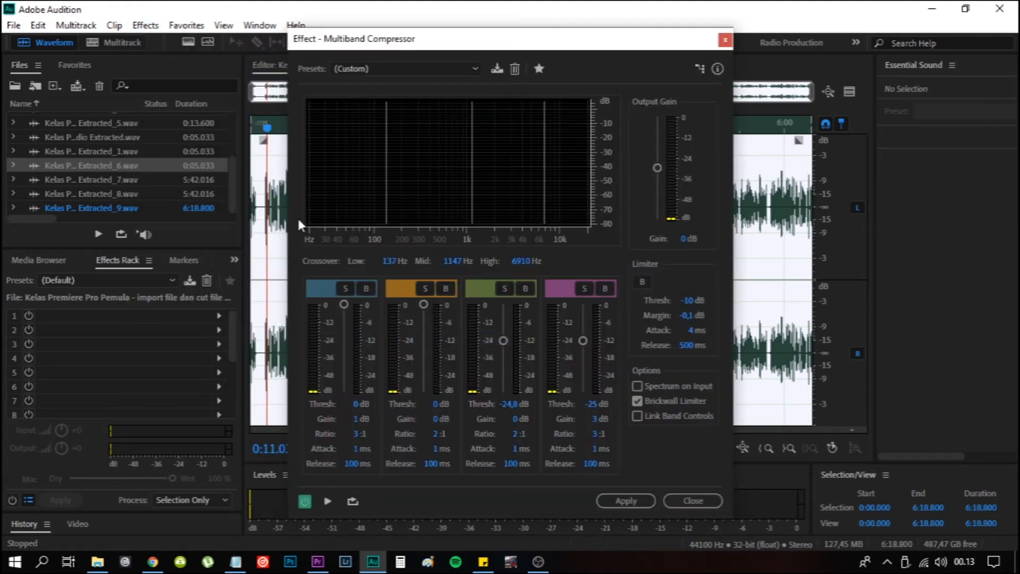
key("space")
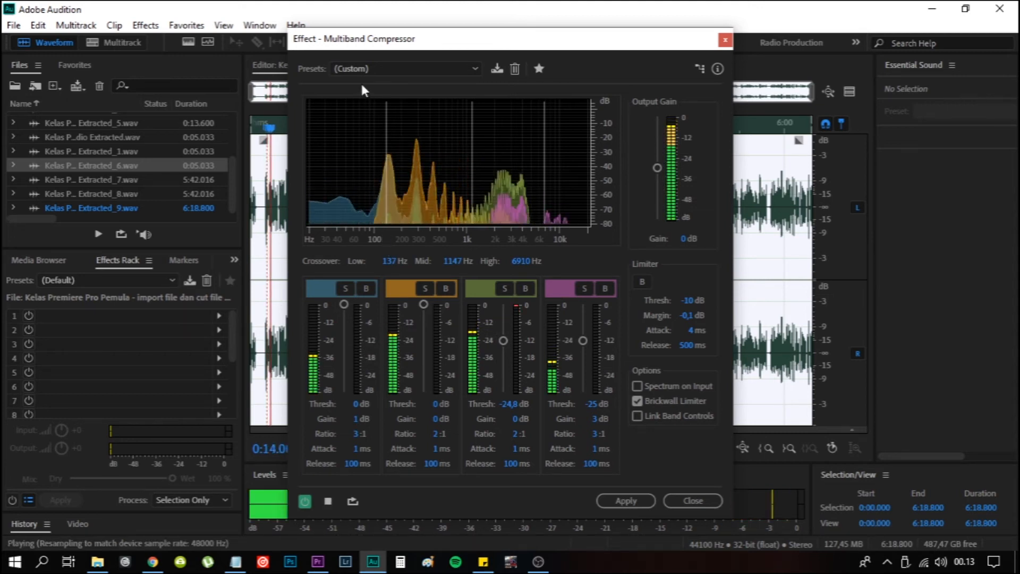
key("space")
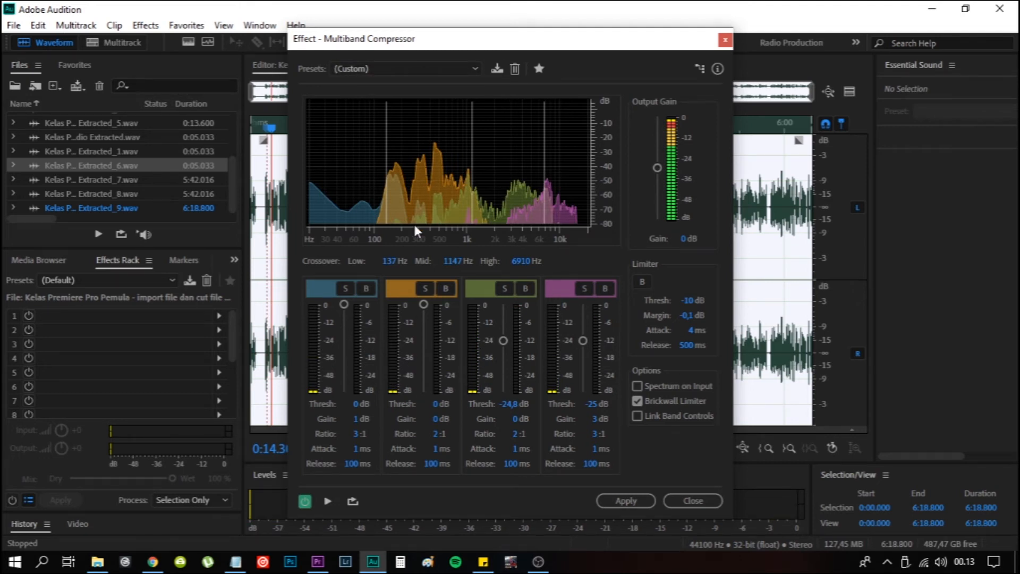
Step: Try the Broadcast and Pop Master compressor presets while previewing the audio
left_click(369, 66)
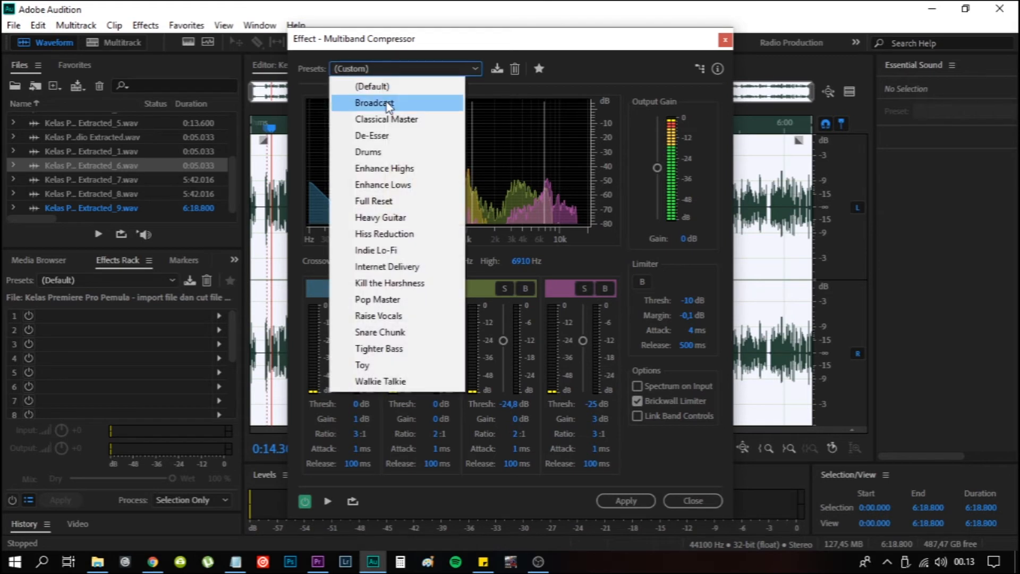
left_click(529, 45)
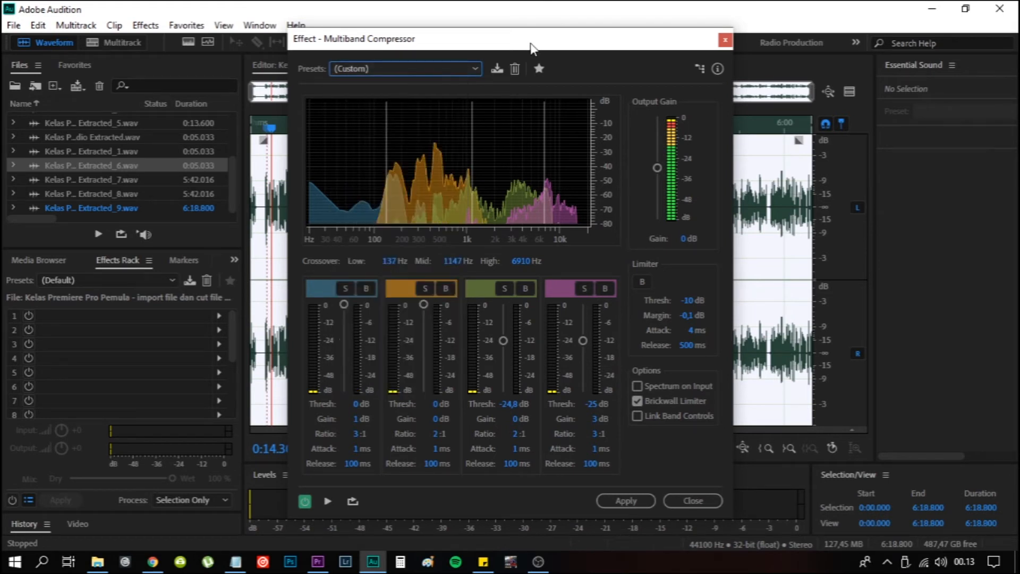
key("space")
left_click(402, 71)
left_click(398, 103)
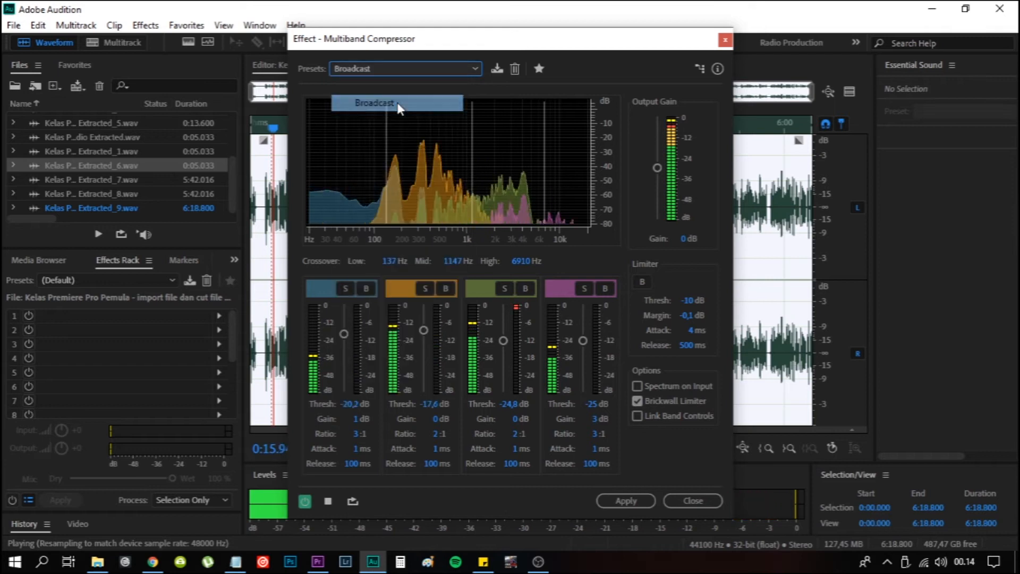
left_click(393, 68)
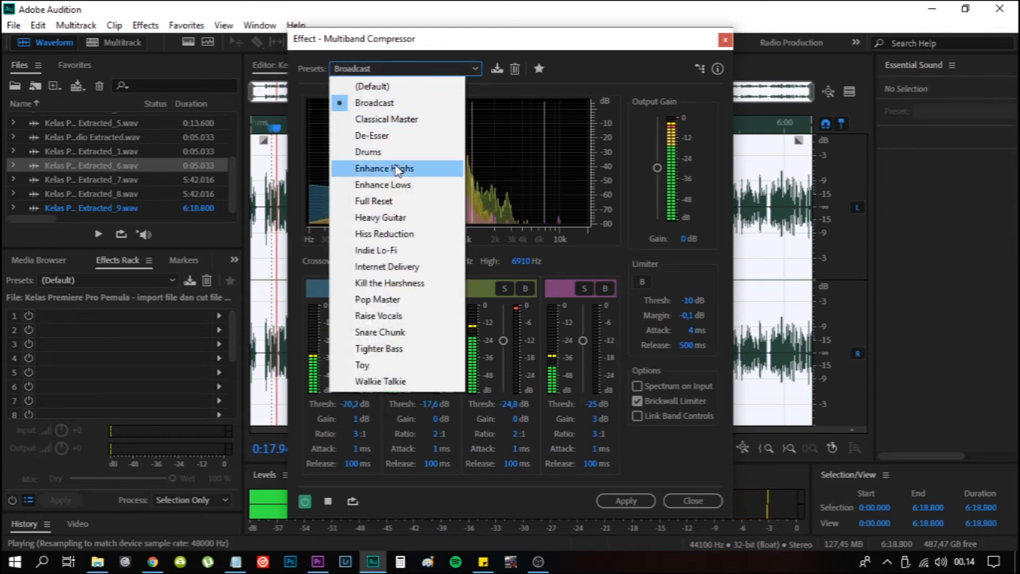
left_click(416, 303)
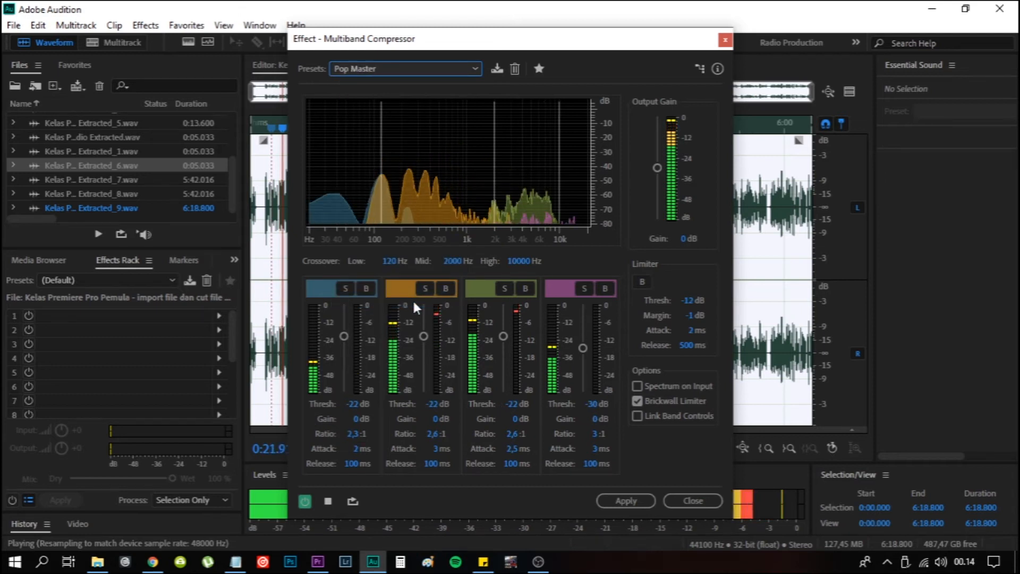
key("space")
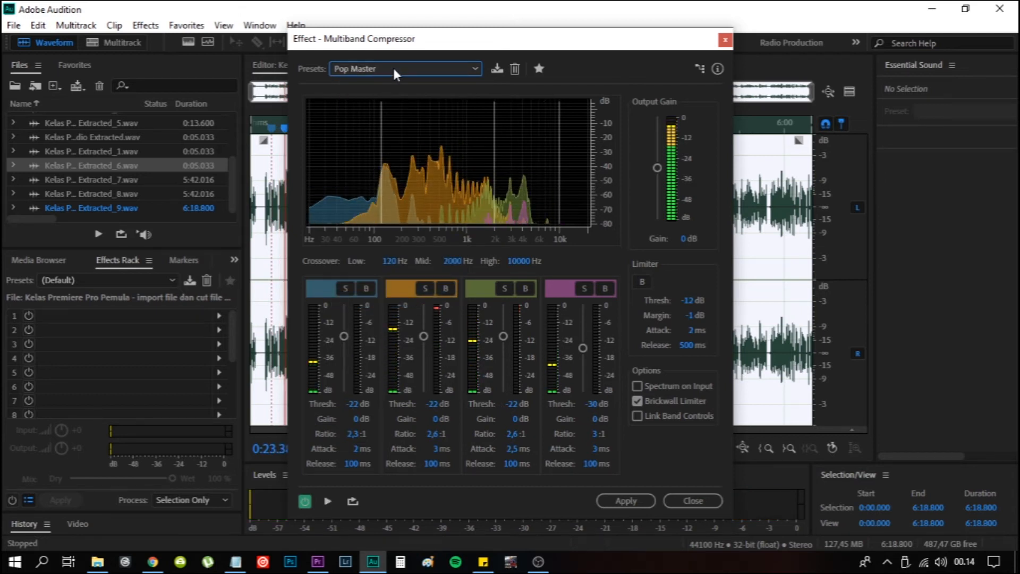
Step: Load the Broadcast preset, set the thresholds of the two lowest frequency bands to 0 dB, and preview the sound
left_click(393, 69)
left_click(387, 101)
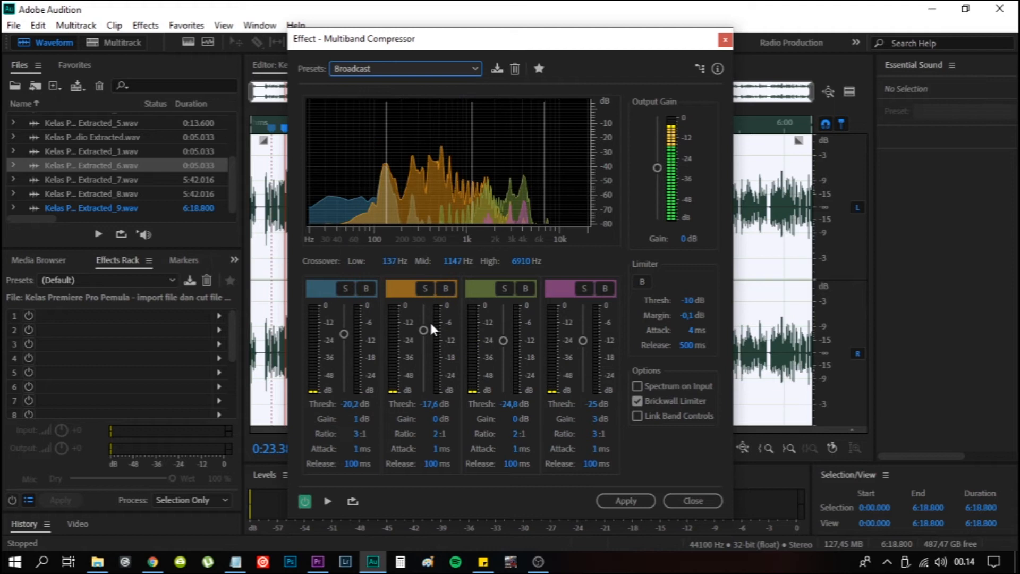
left_click(424, 330)
left_click_drag(426, 330, 422, 306)
left_click_drag(344, 334, 338, 309)
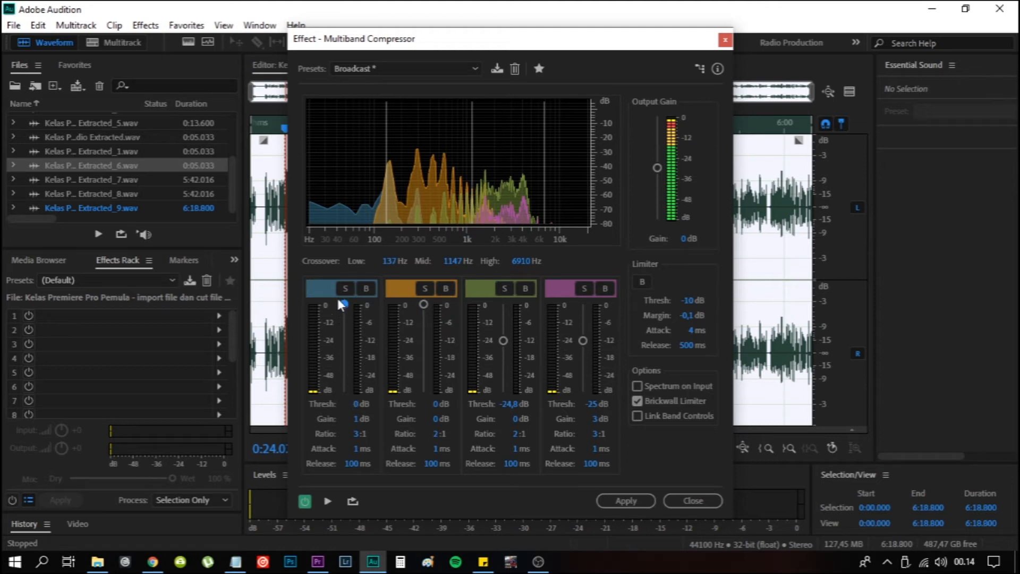
key("space")
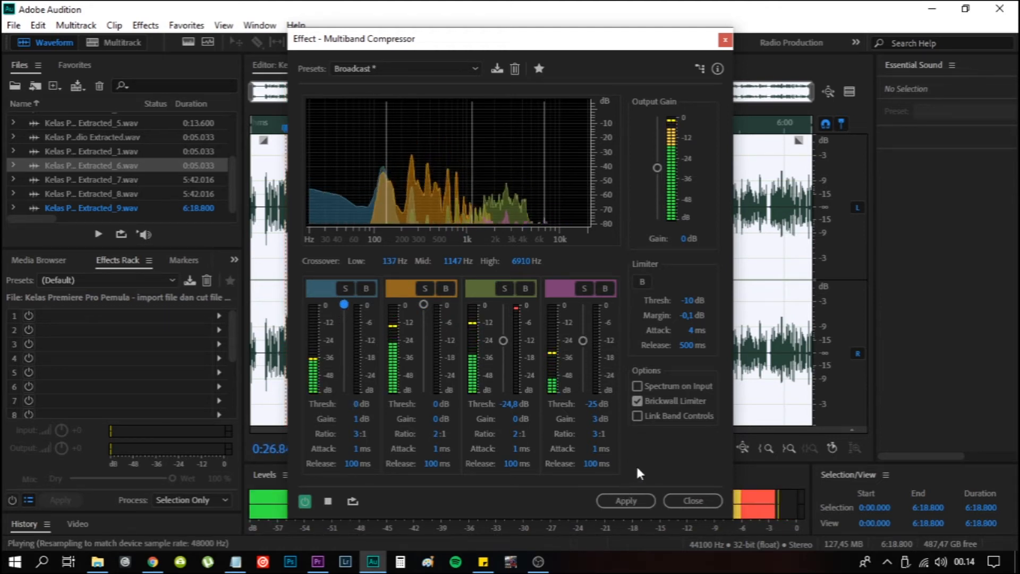
Step: Apply the Multiband Compressor with the adjusted Broadcast settings to the whole file and play back a short part of it
key("space")
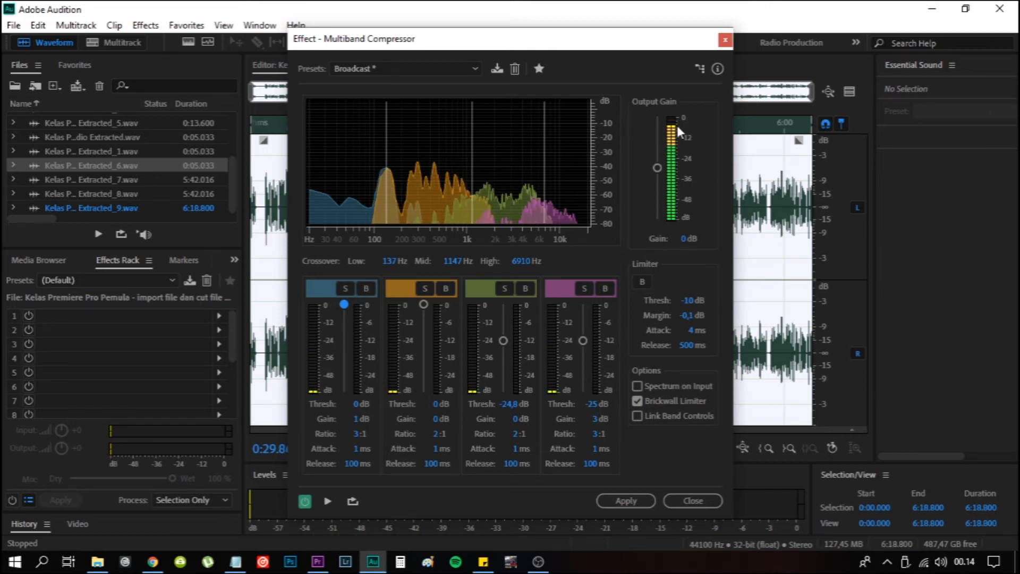
left_click(626, 500)
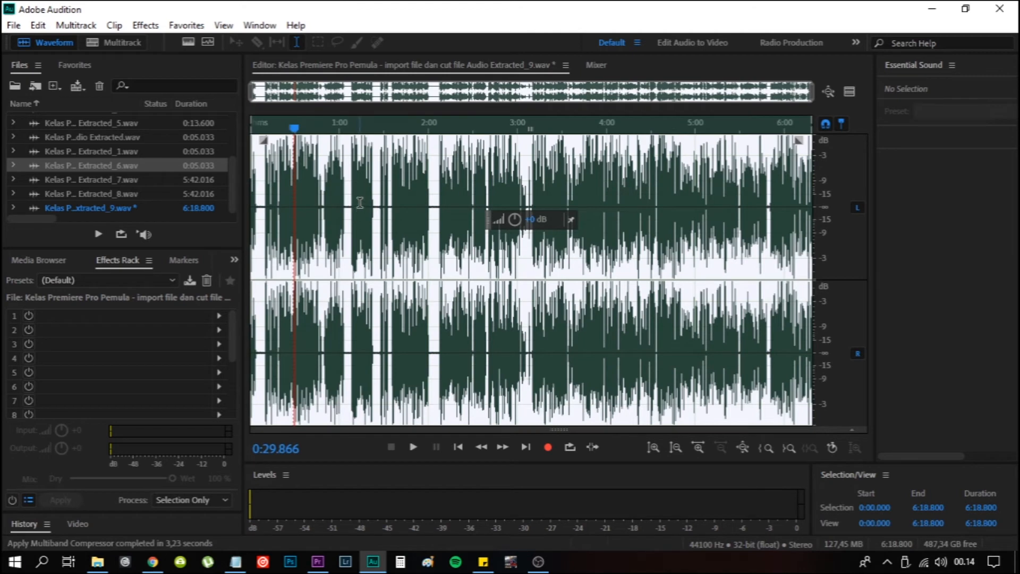
key("space")
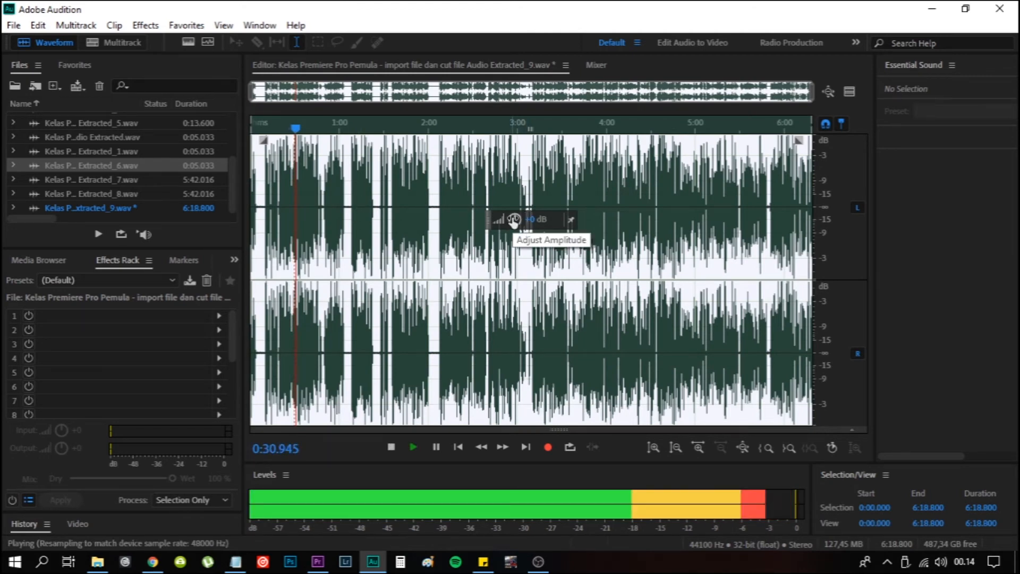
key("space")
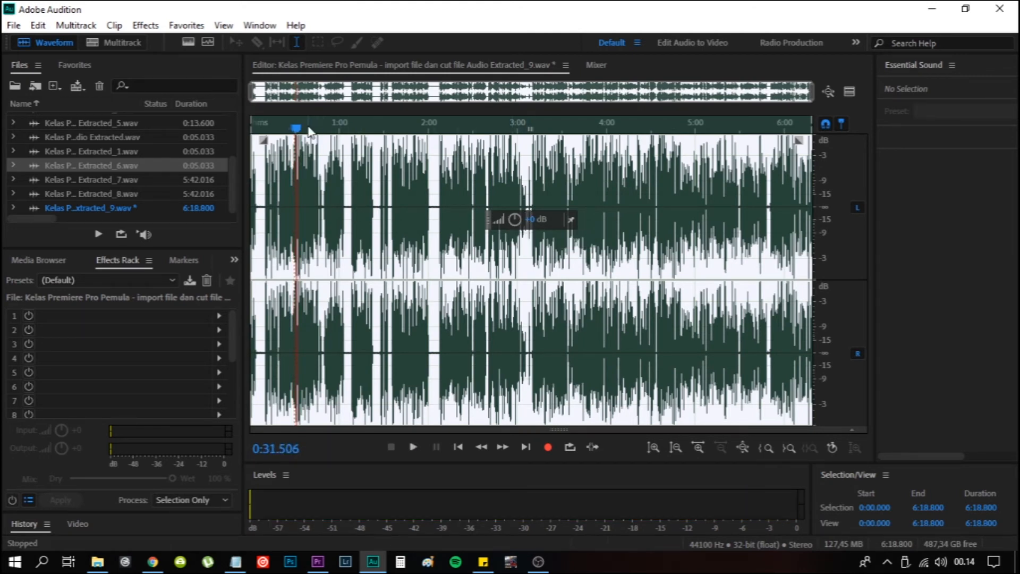
Step: Undo the Multiband Compressor and play the uncompressed audio for comparison
key("ctrl+z")
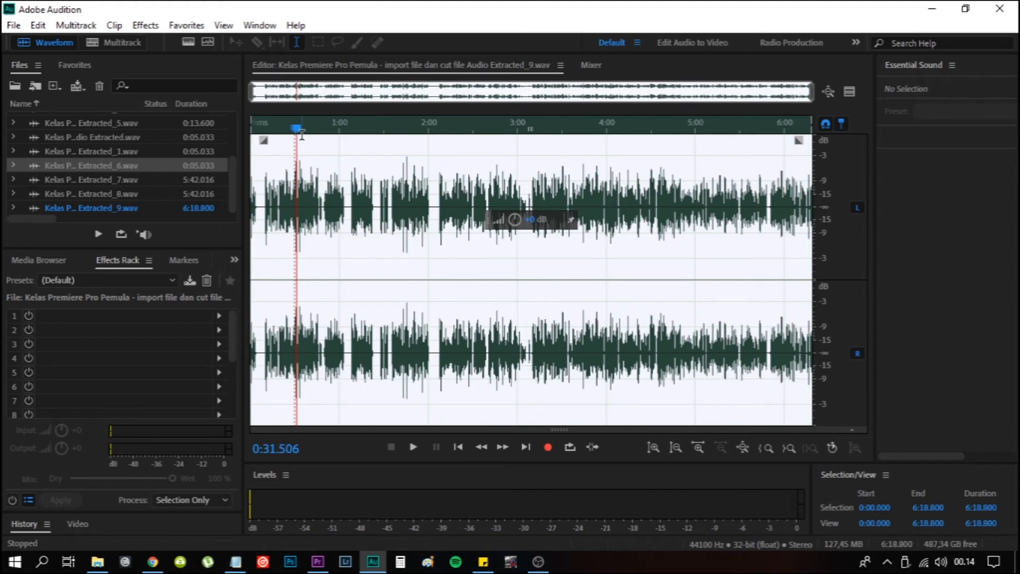
key("space")
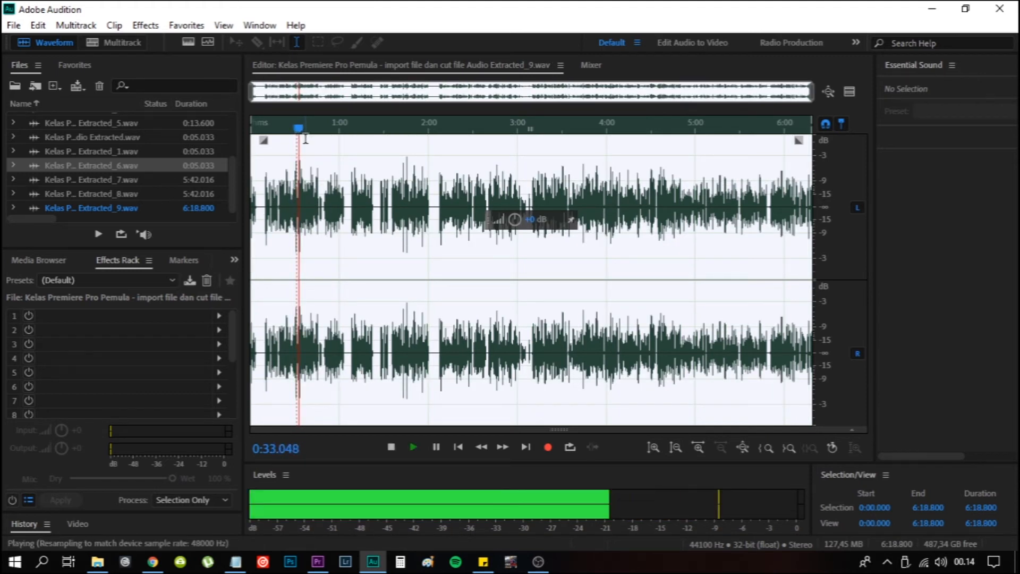
key("space")
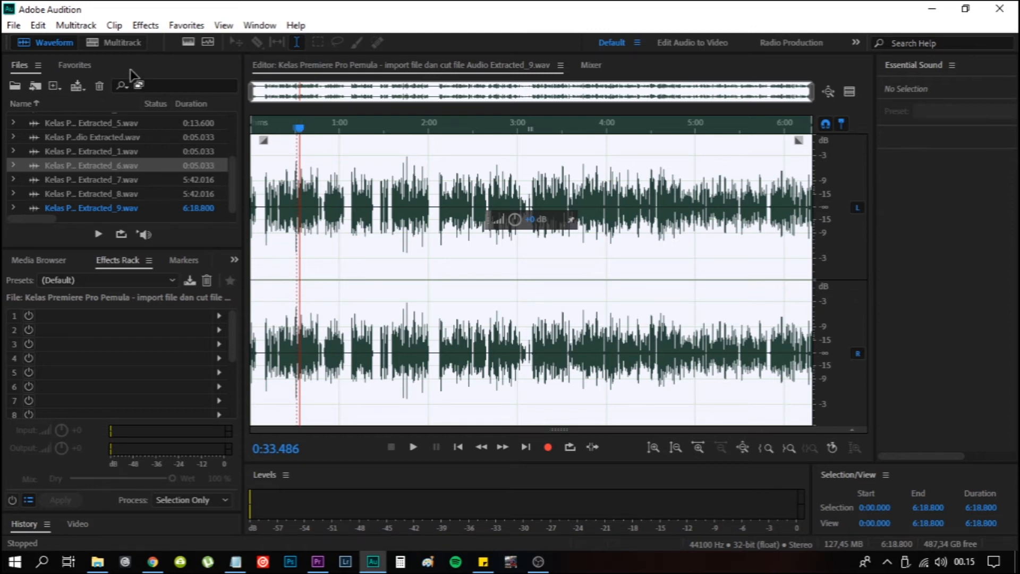
Step: Apply the Multiband Compressor with the Broadcast preset and the thresholds of the two lowest frequency bands at 0 dB
left_click(145, 25)
mouse_move(262, 207)
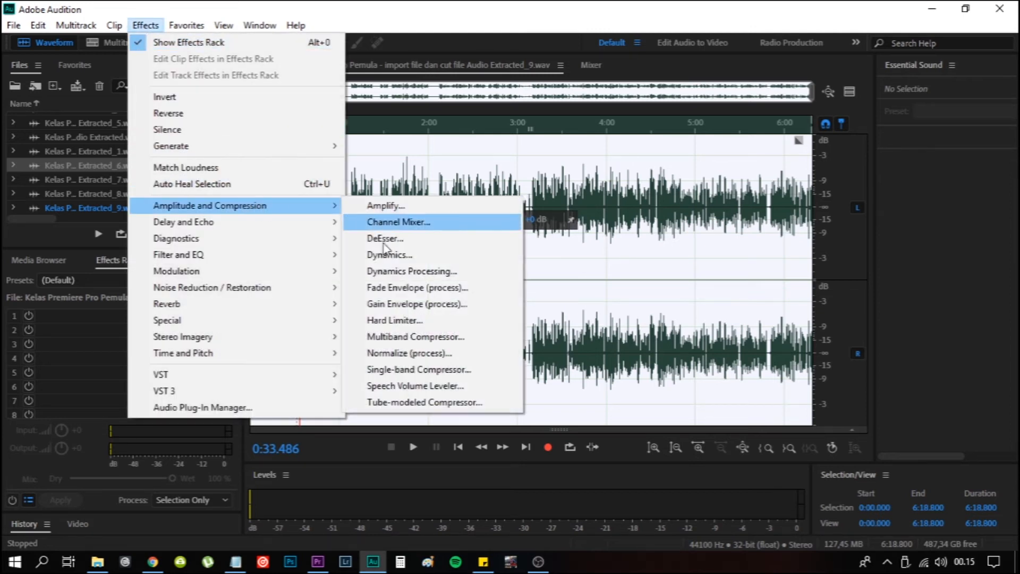
left_click(415, 336)
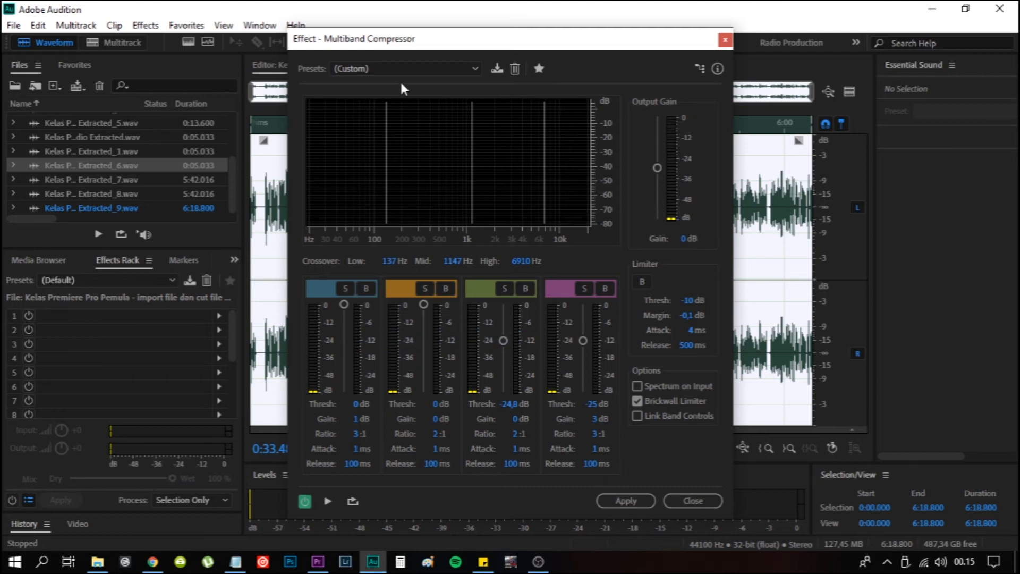
left_click(387, 68)
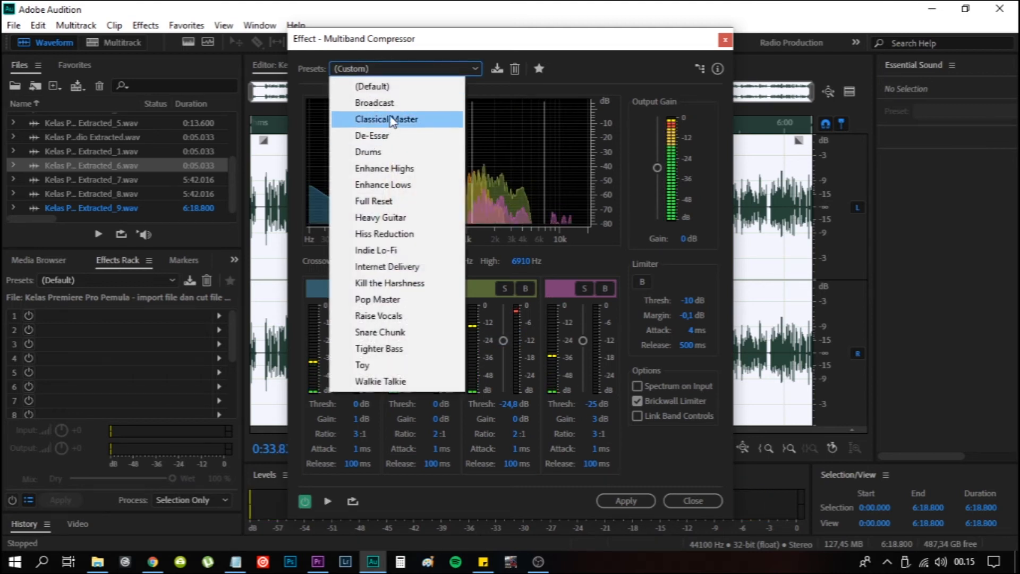
left_click(375, 102)
left_click_drag(424, 326, 424, 304)
left_click_drag(349, 339, 351, 304)
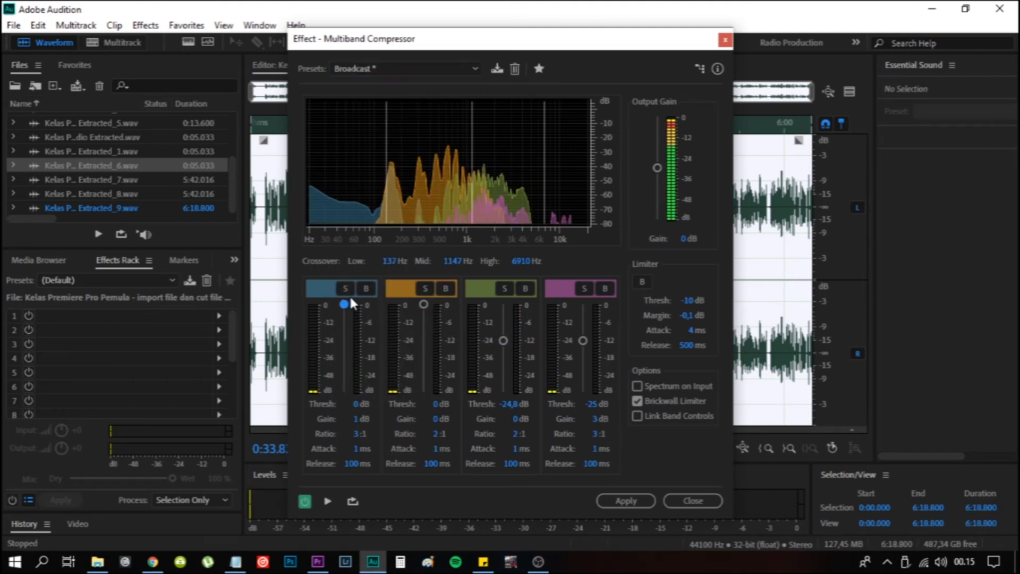
left_click(627, 500)
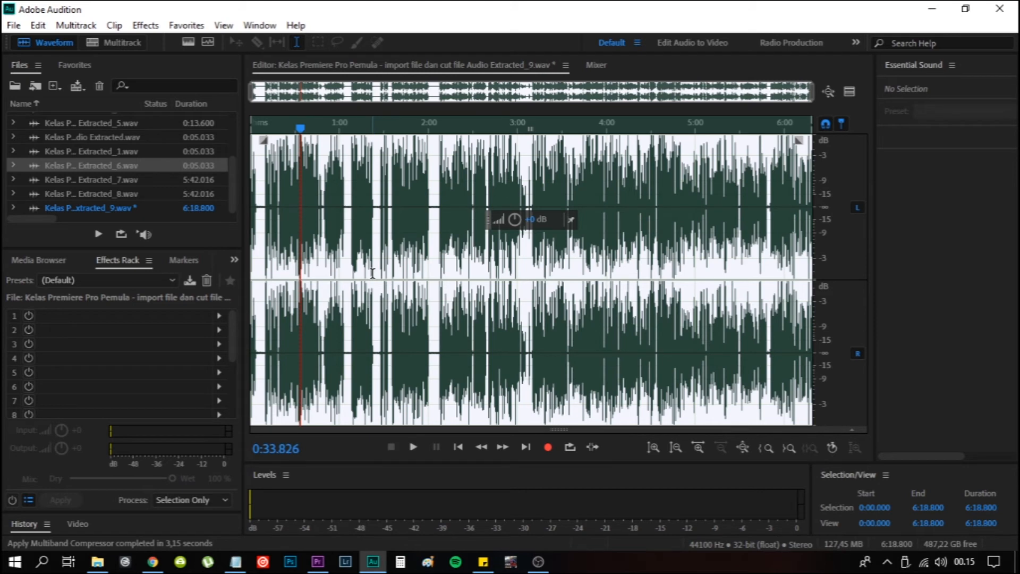
Step: Play the compressed audio from around 0:34 and again from around 0:36 to judge the voice
key("space")
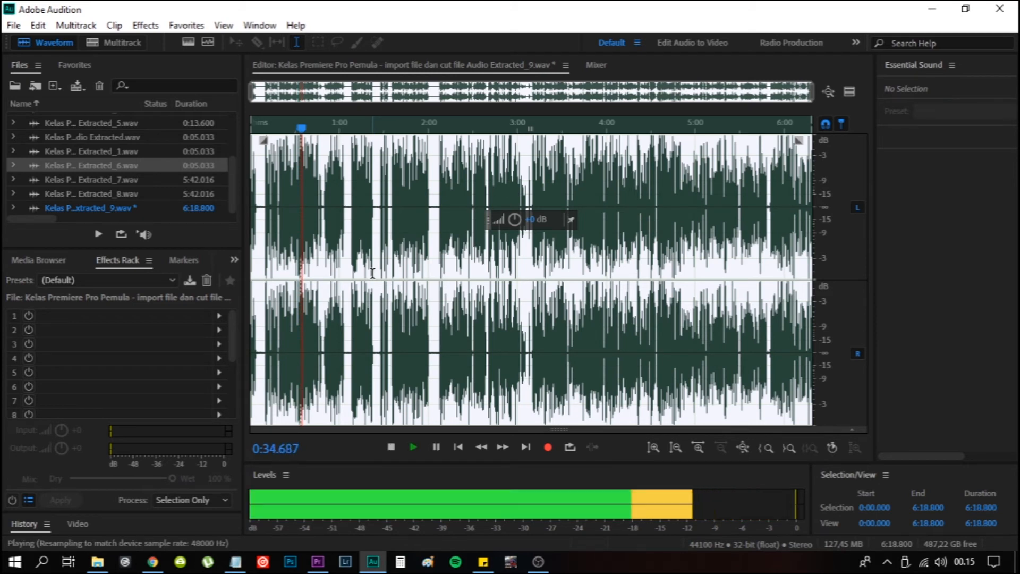
key("space")
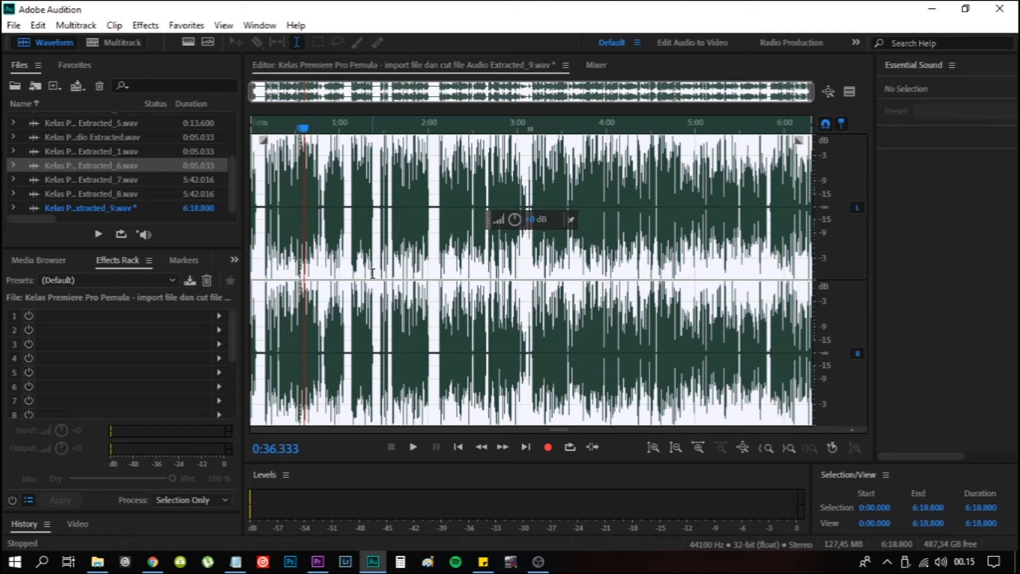
left_click(145, 25)
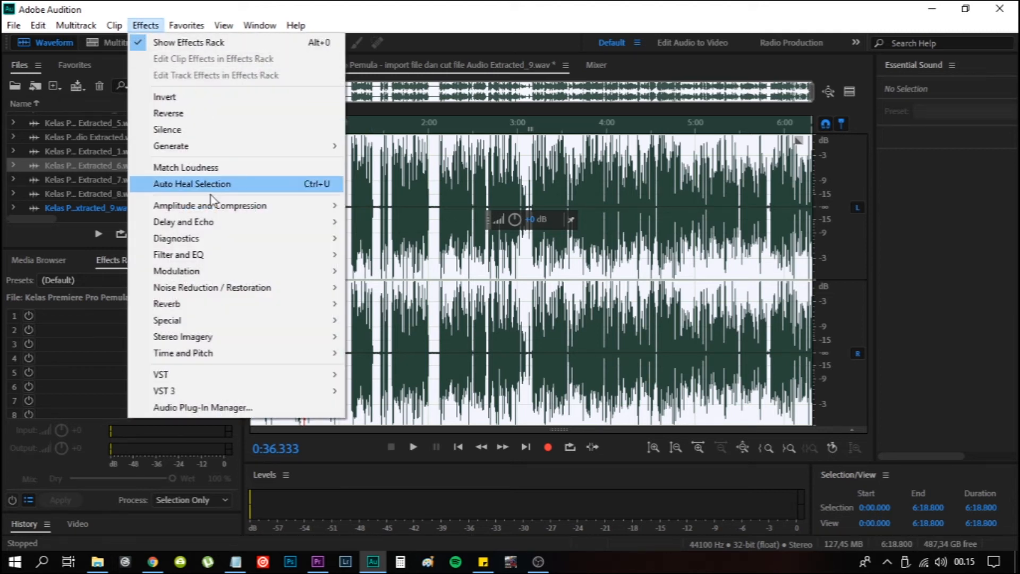
mouse_move(234, 208)
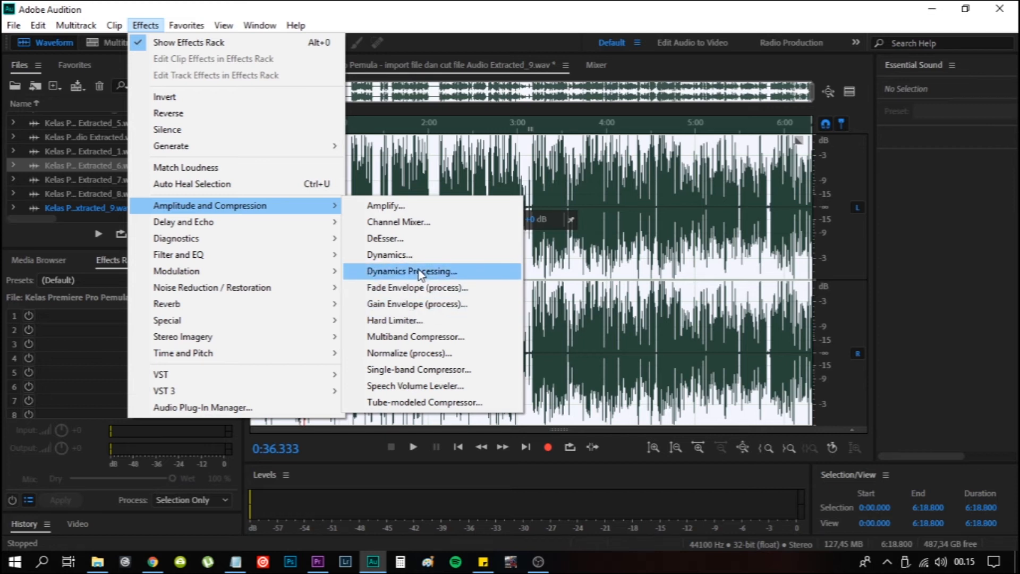
left_click(439, 34)
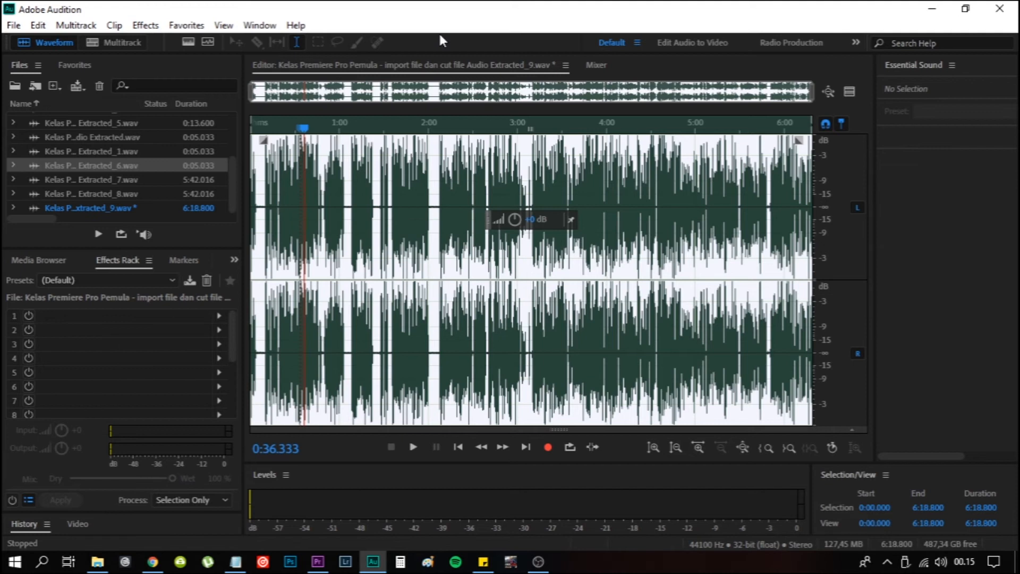
key("space")
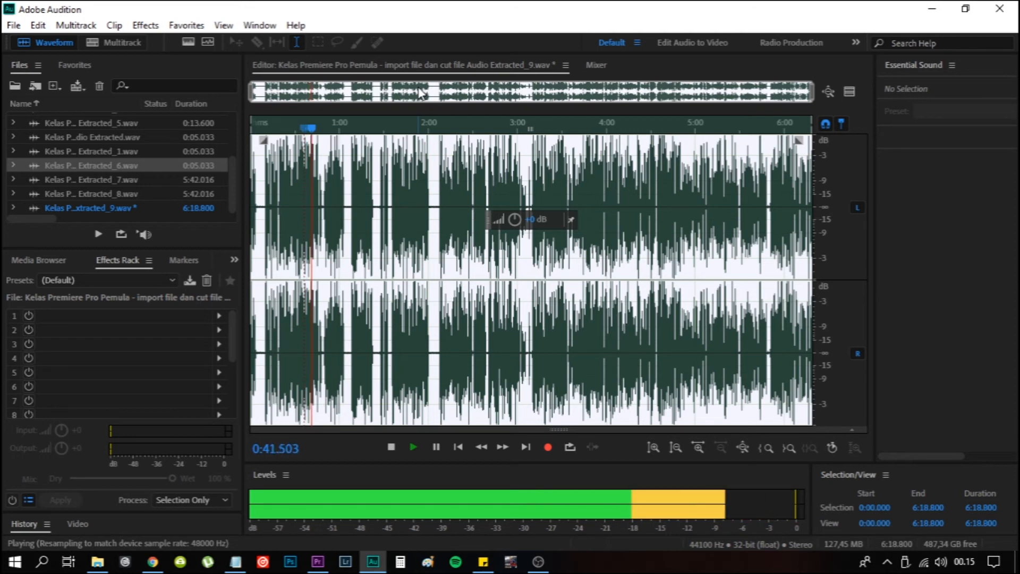
key("space")
Step: Open the Dynamics Processing effect on the selected audio and preview its current custom curve
left_click(145, 25)
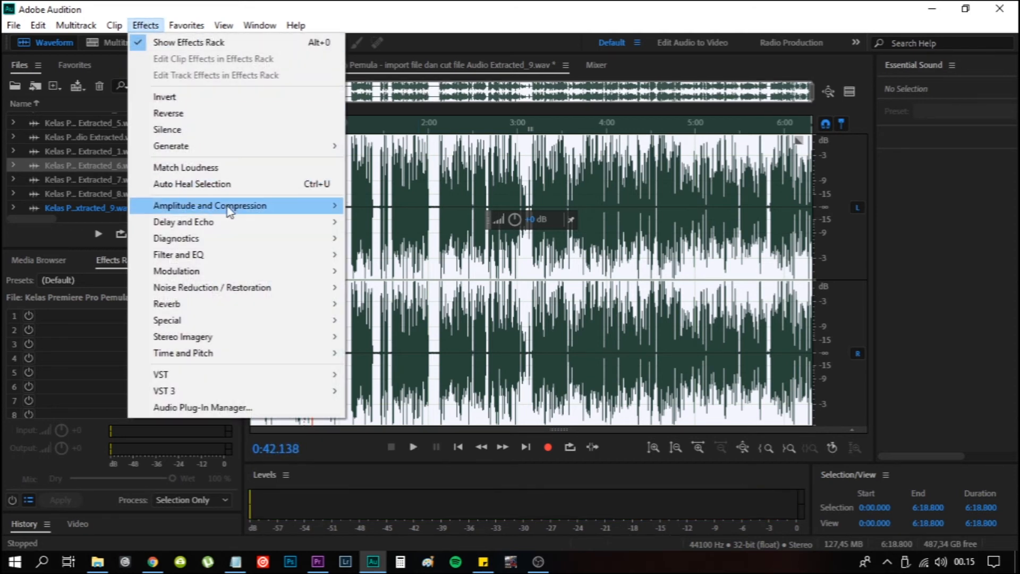
mouse_move(282, 205)
left_click(412, 271)
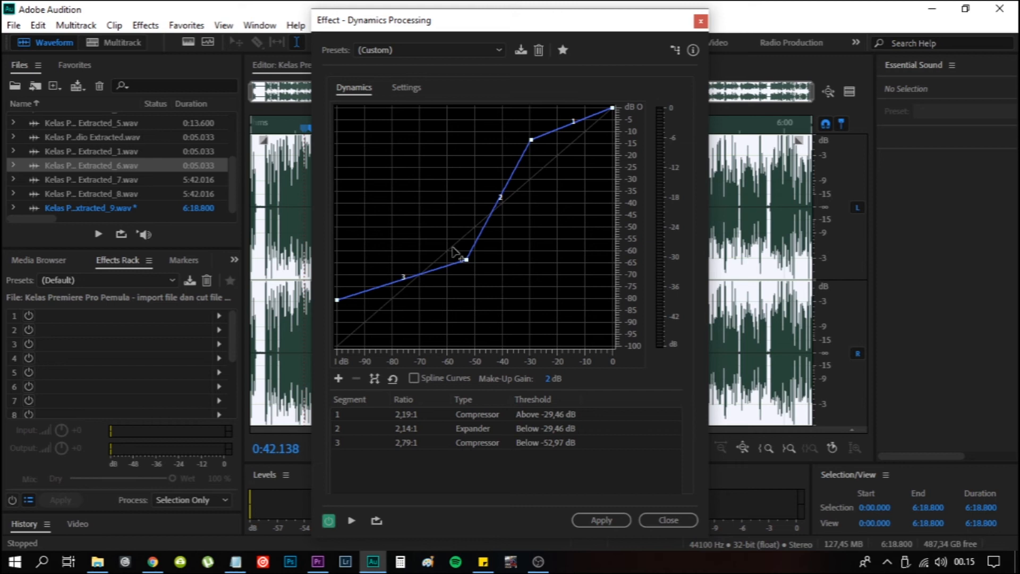
key("space")
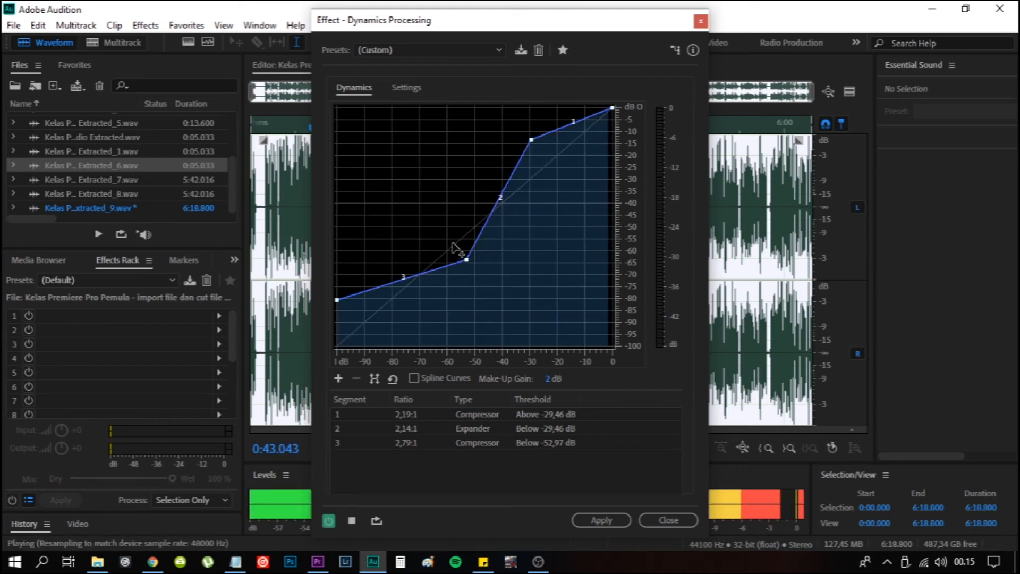
key("space")
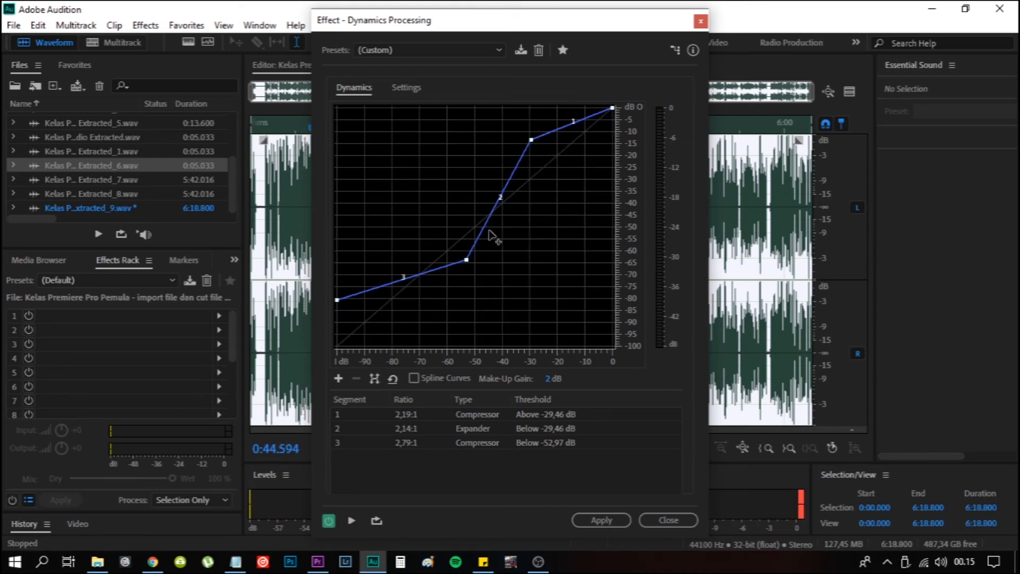
Step: Raise the curve's lowest-input point to give segment 3 a 10,03:1 ratio, apply Dynamics Processing, and play the processed audio
mouse_move(338, 302)
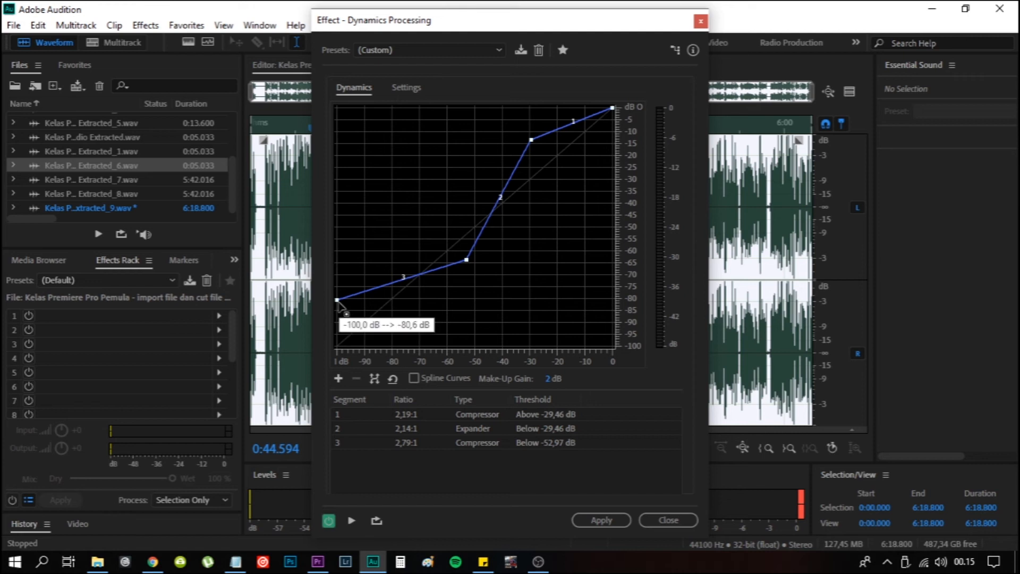
key("space")
left_click_drag(338, 302, 336, 271)
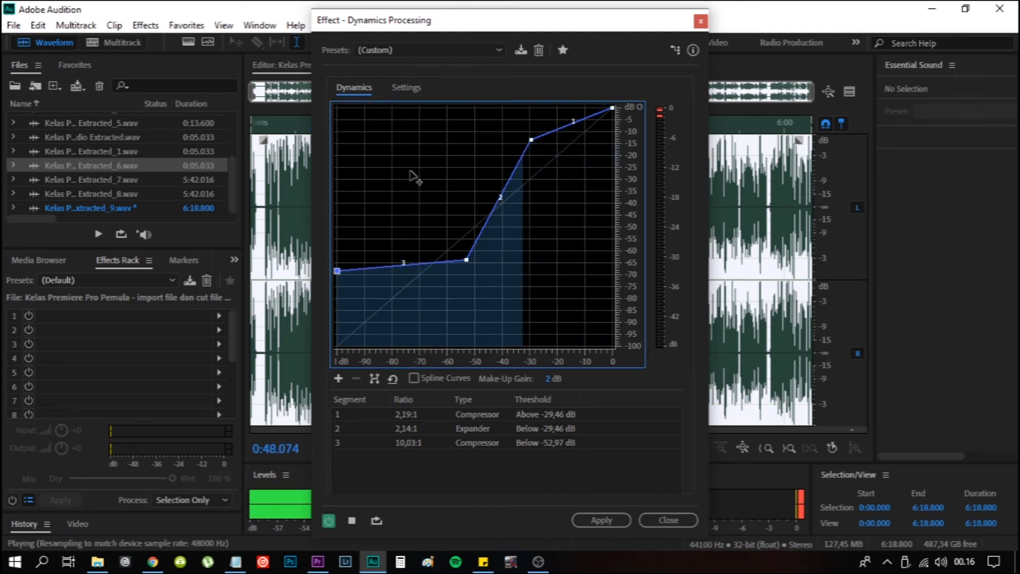
key("space")
left_click(382, 52)
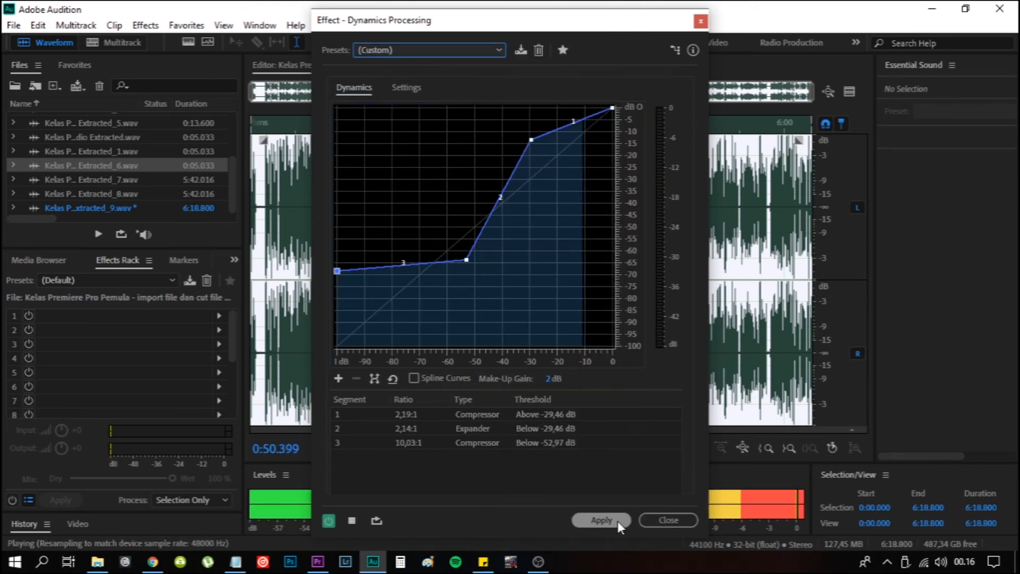
key("space")
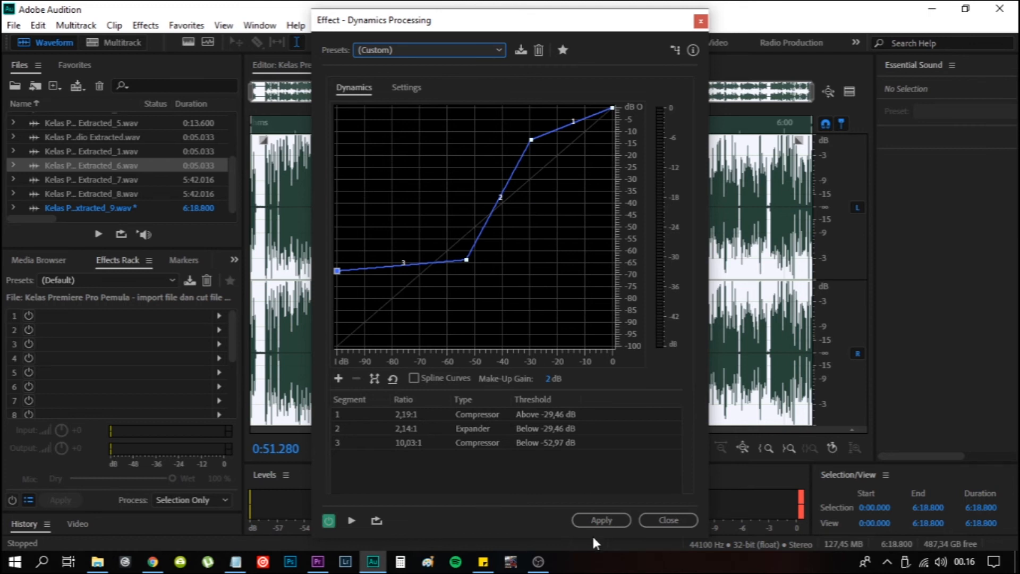
left_click(599, 522)
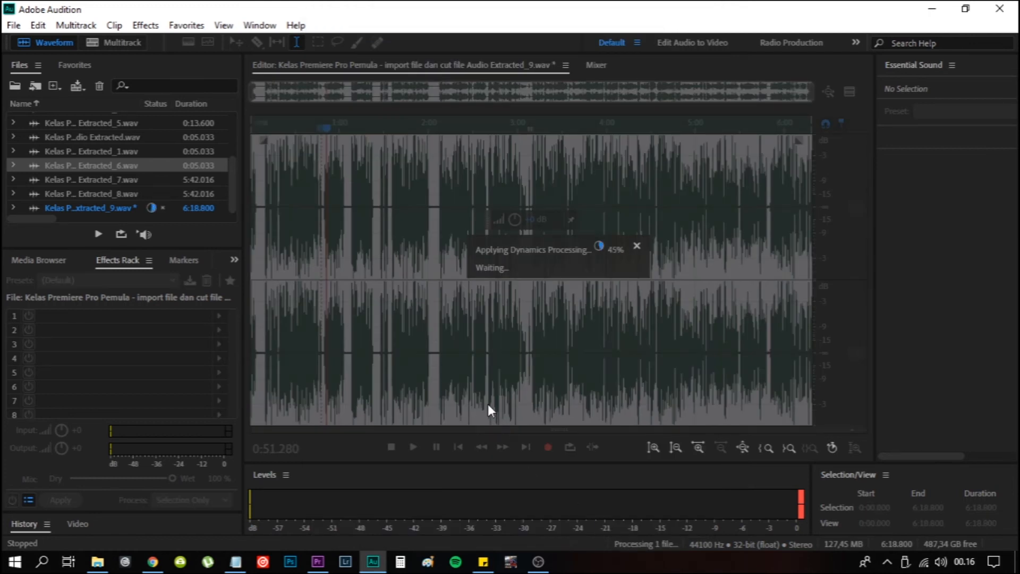
key("space")
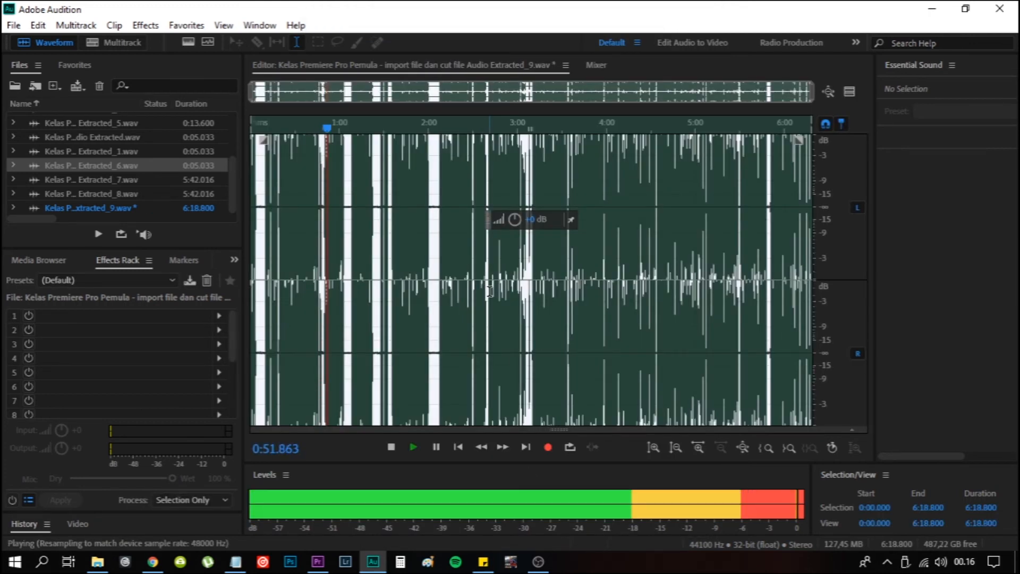
key("space")
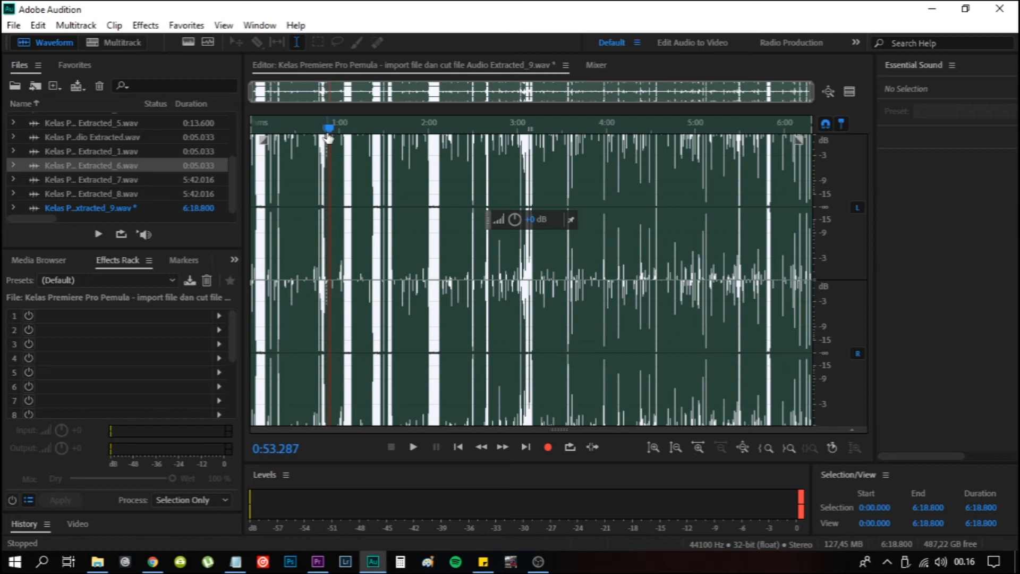
Step: Apply the Hard Limiter to the selected audio with the Limit to -6dB preset
left_click(145, 25)
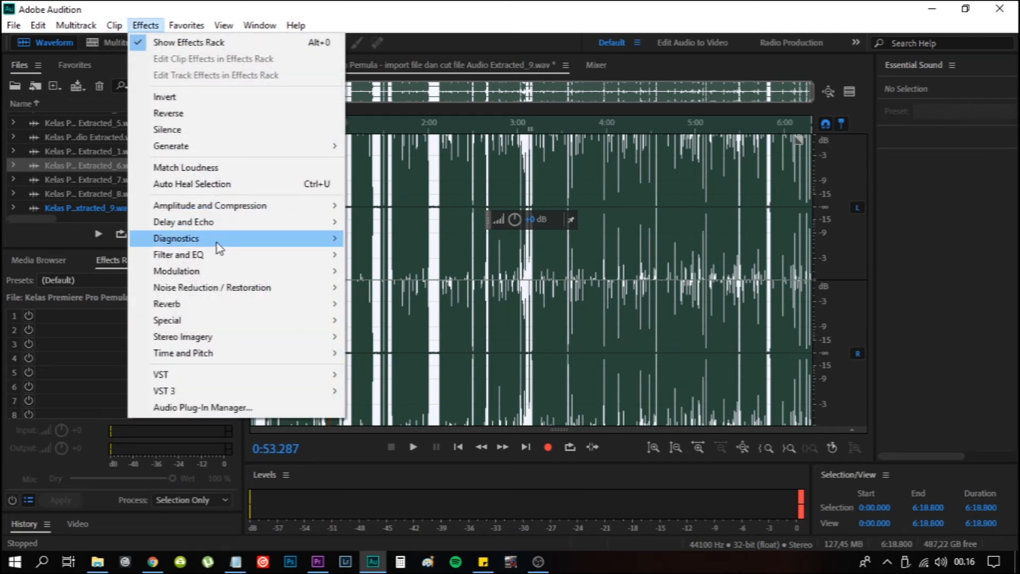
mouse_move(262, 207)
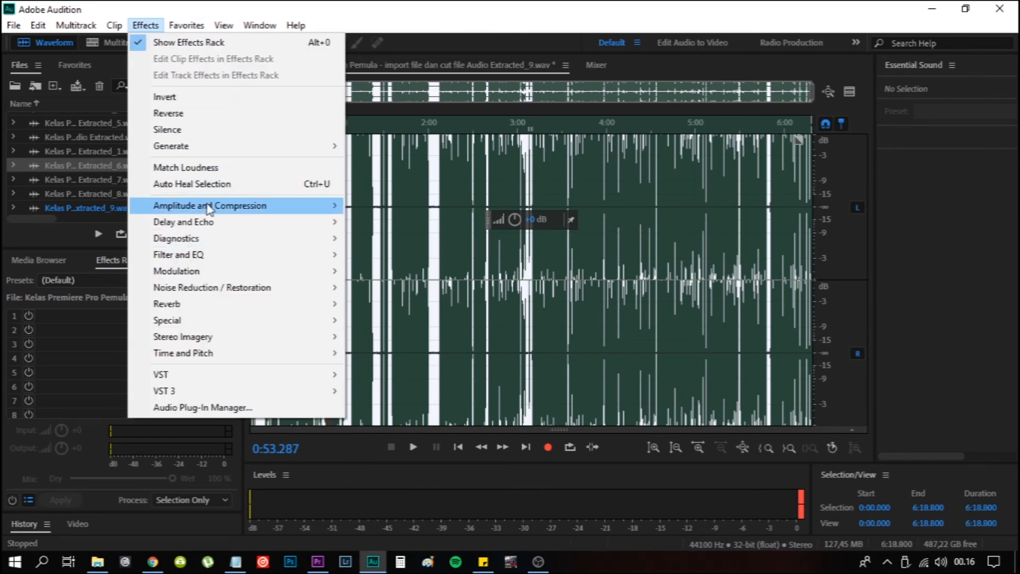
mouse_move(228, 207)
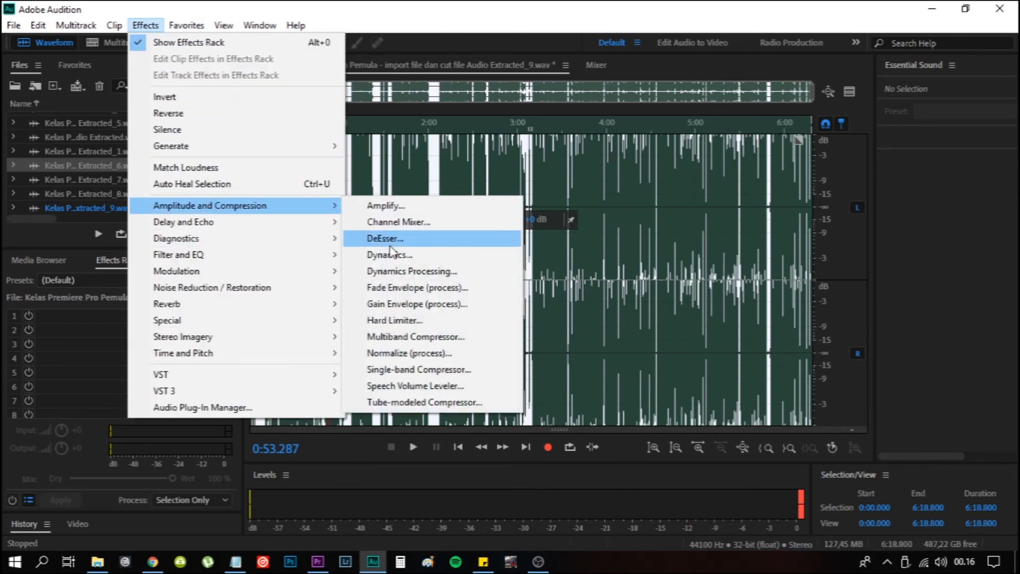
left_click(392, 320)
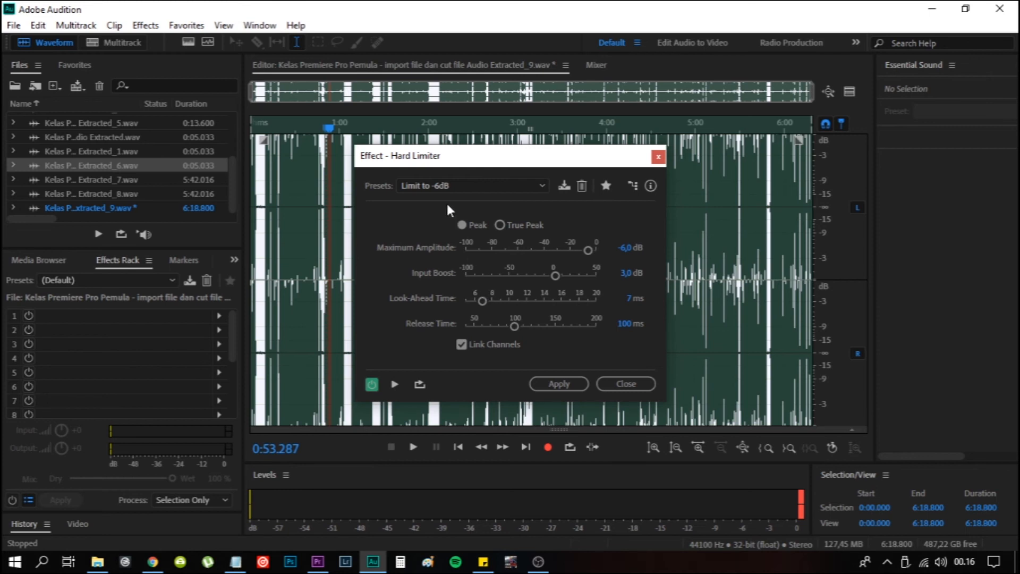
left_click(428, 184)
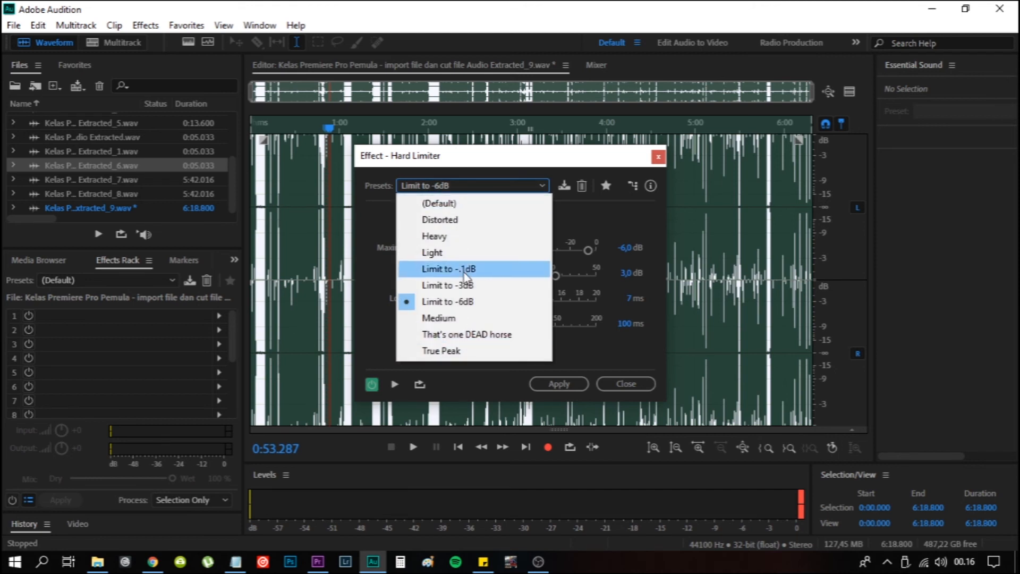
left_click(474, 303)
left_click(560, 384)
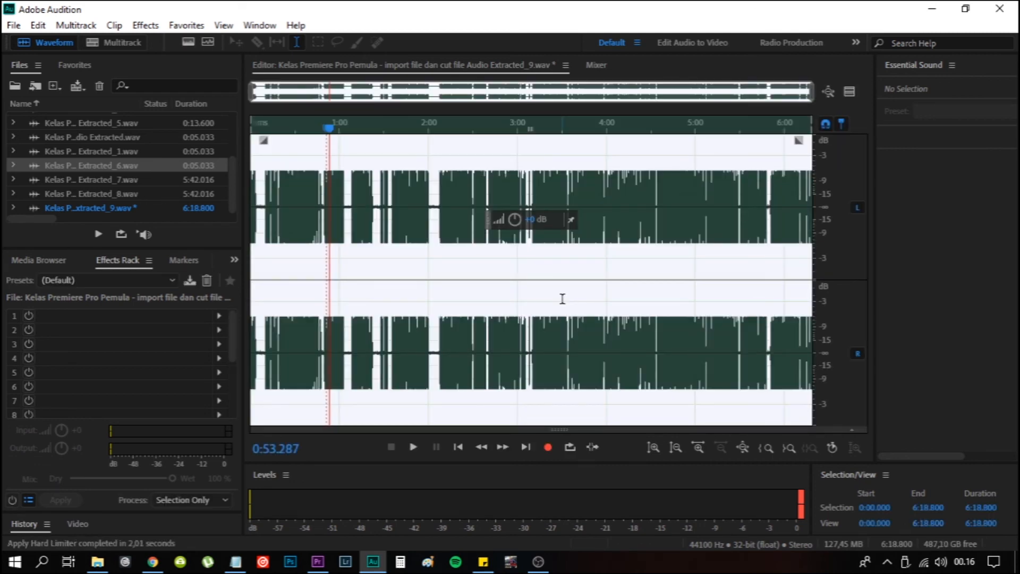
Step: Play the limited audio from about 0:53 and undo the Hard Limiter
key("space")
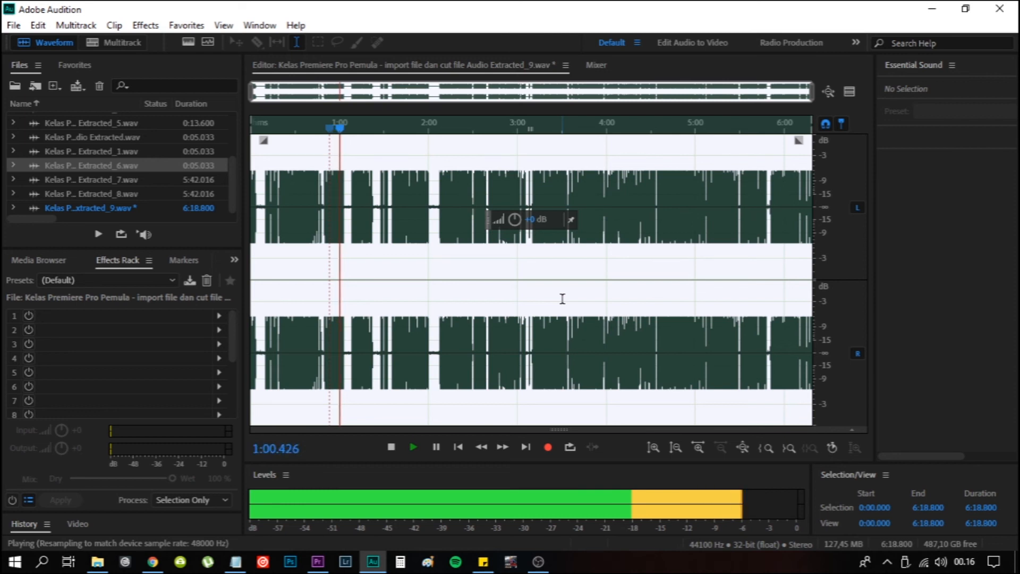
key("space")
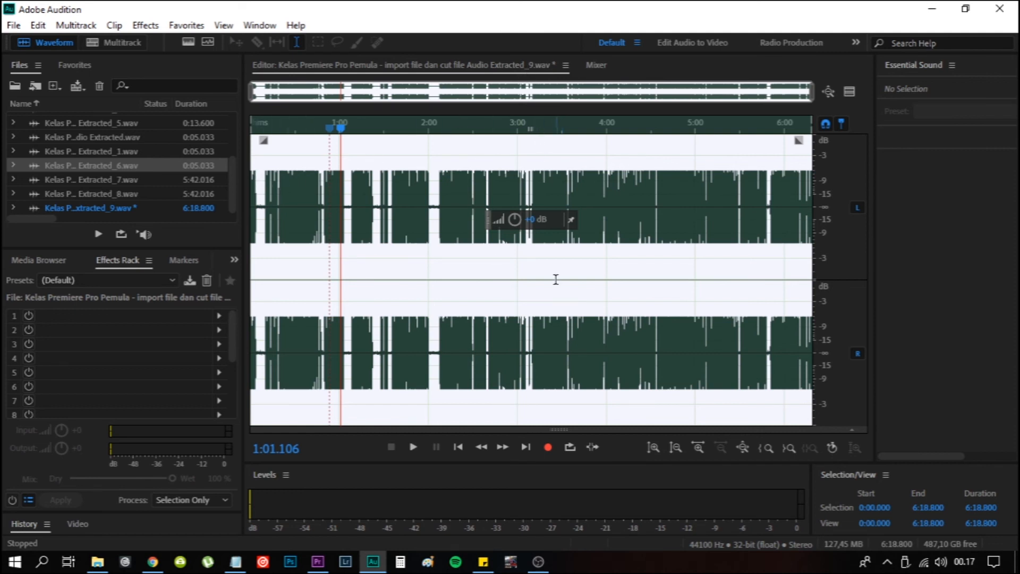
key("ctrl+z")
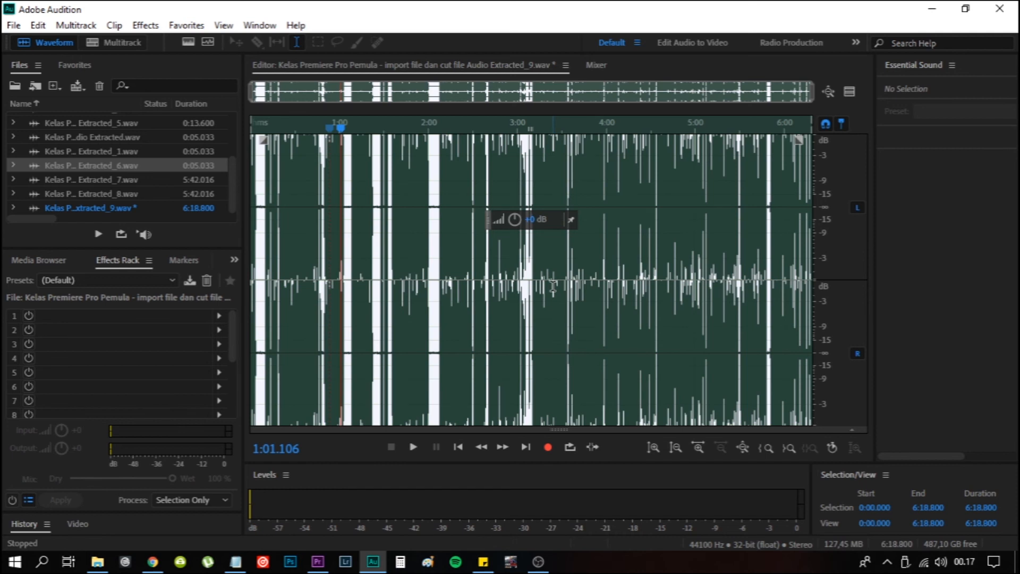
Step: Play the audio without the limiter briefly from about 1:01 and save the extracted audio file
key("space")
key("space")
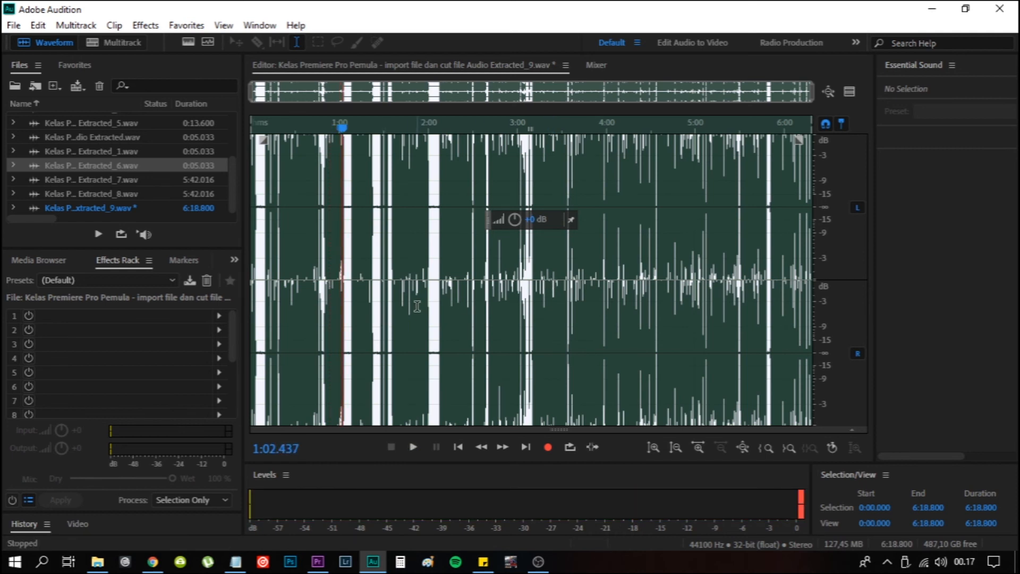
key("ctrl+s")
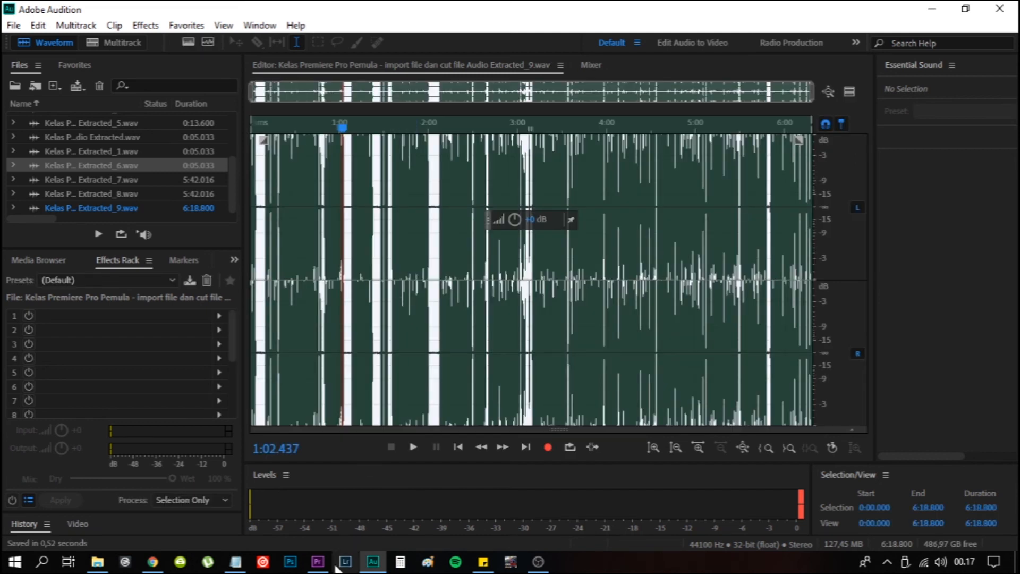
Step: Switch to Premiere Pro and play the sequence with the processed audio from about 00:00:10:18
left_click(319, 563)
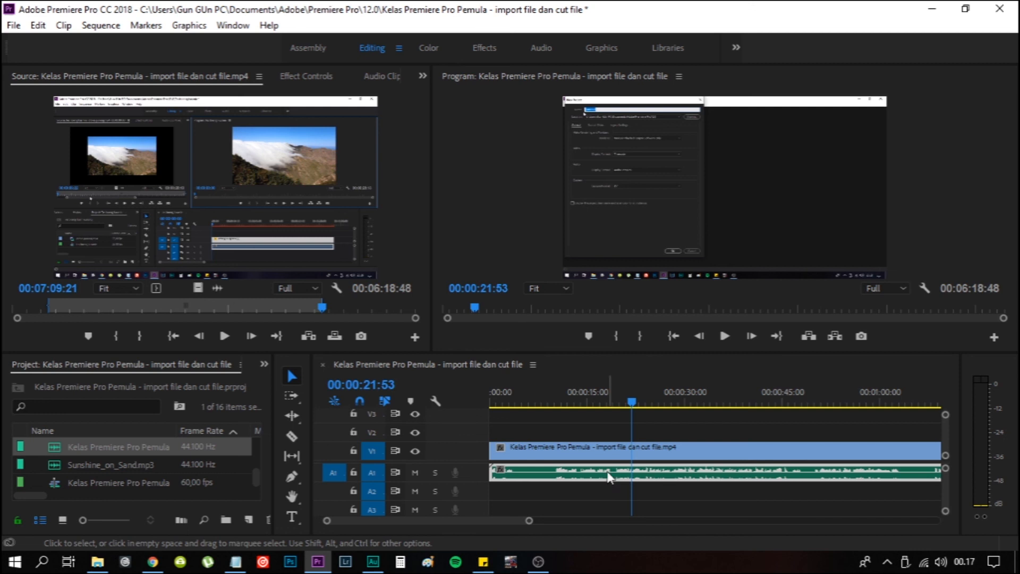
left_click(620, 477)
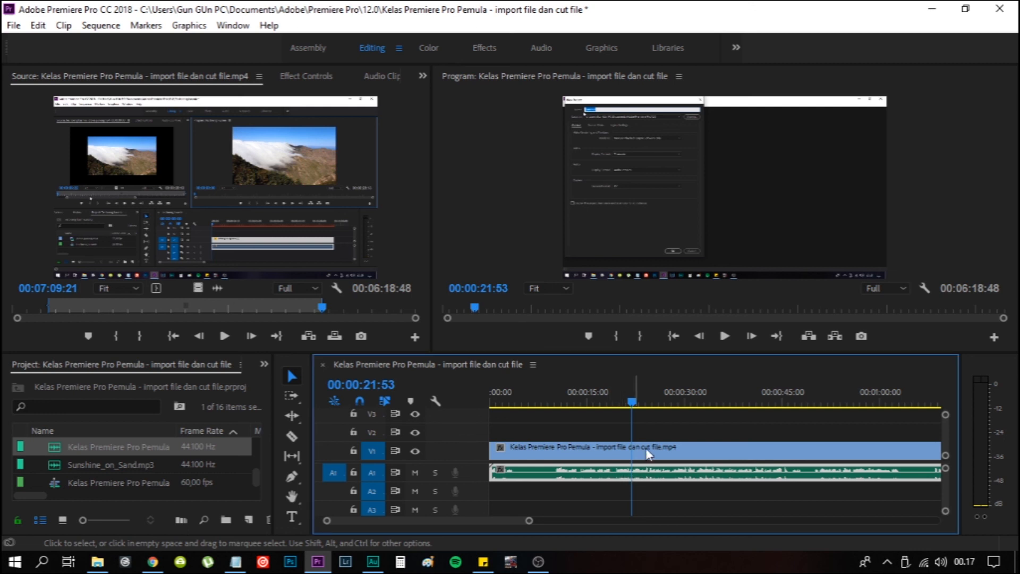
left_click(558, 402)
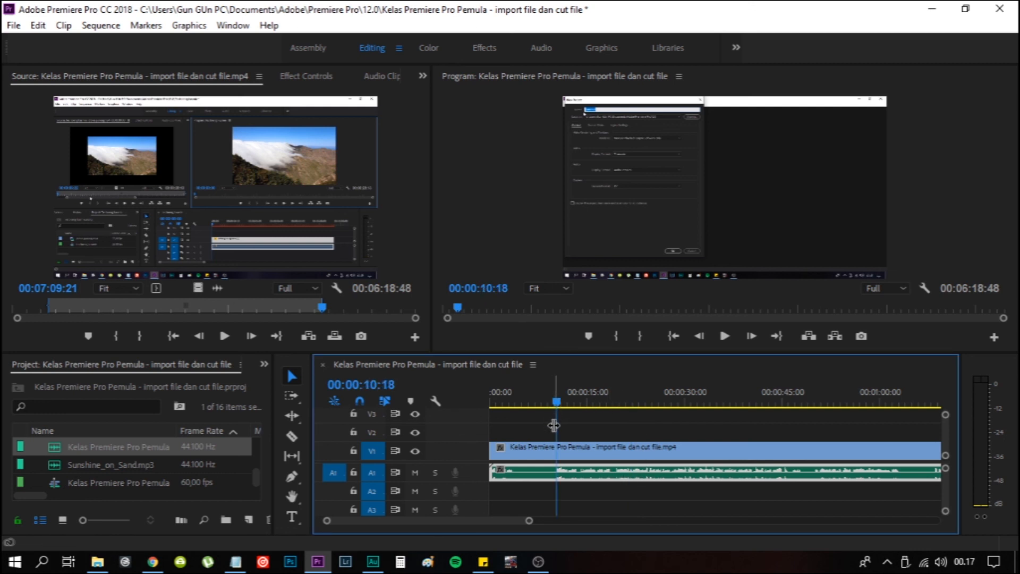
key("space")
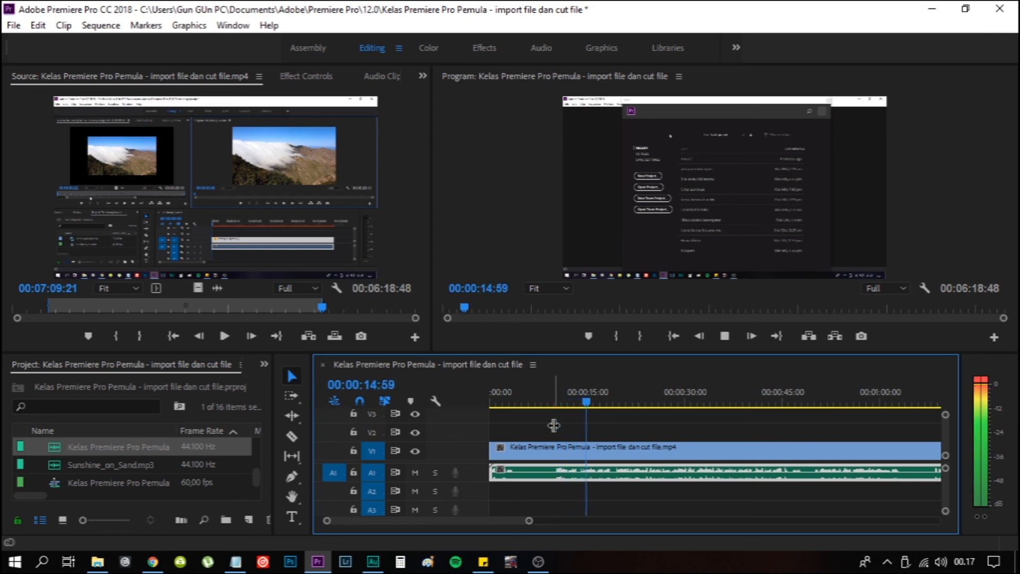
key("space")
Step: Compare the original source clip's sound with the processed audio by playing the source and the sequence from 00:00:15:21
left_click(225, 336)
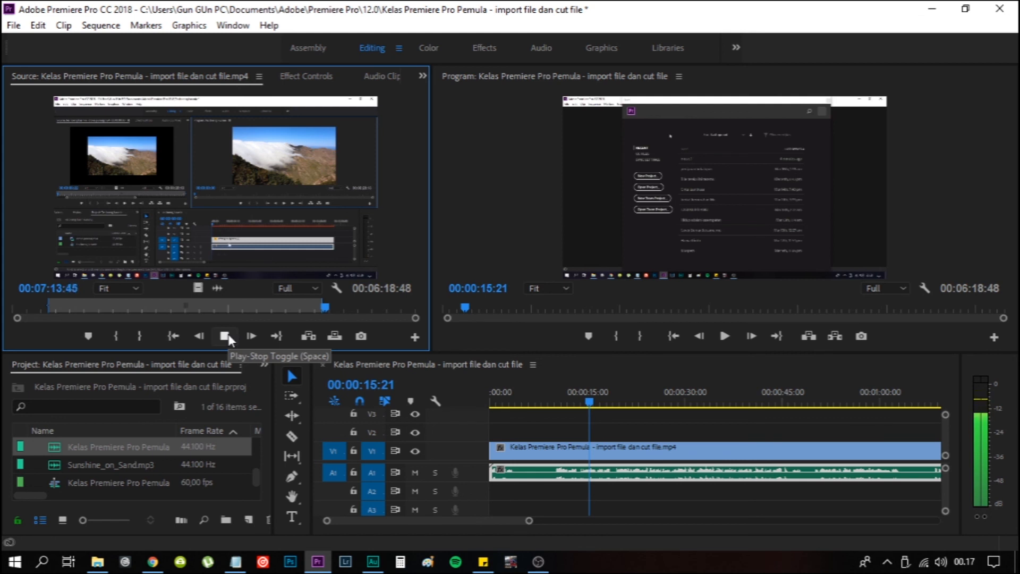
left_click(228, 339)
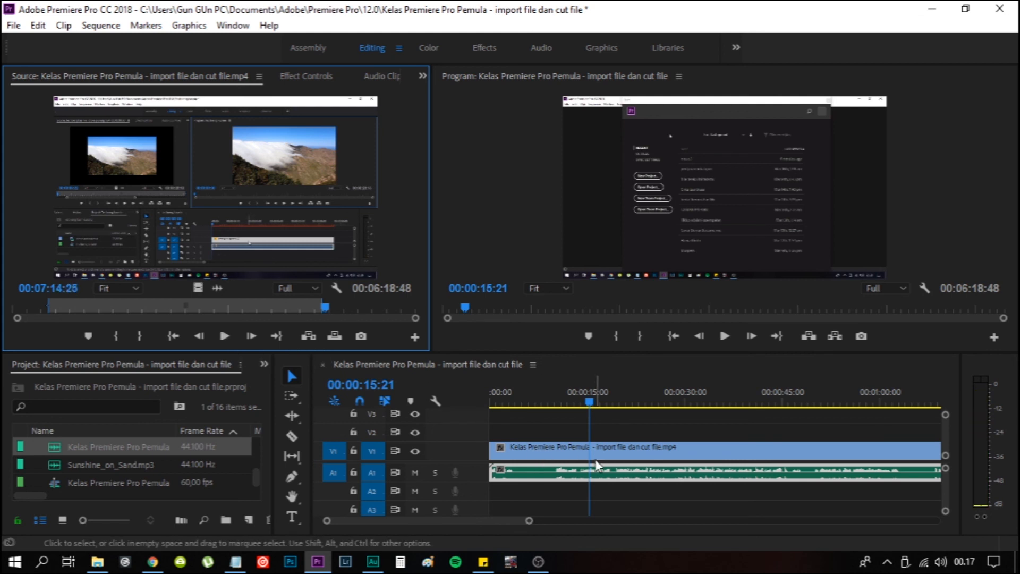
left_click(568, 476)
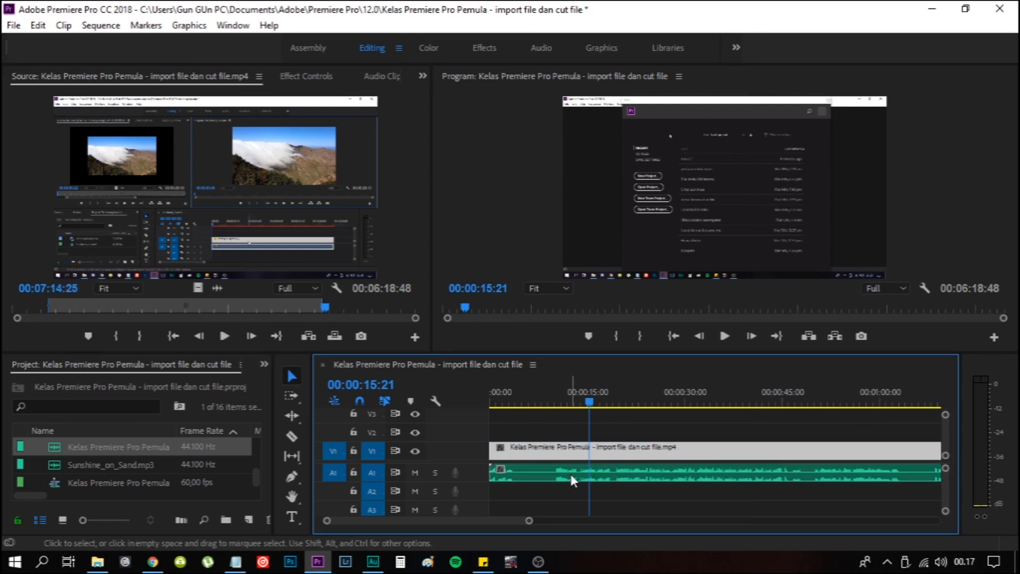
key("space")
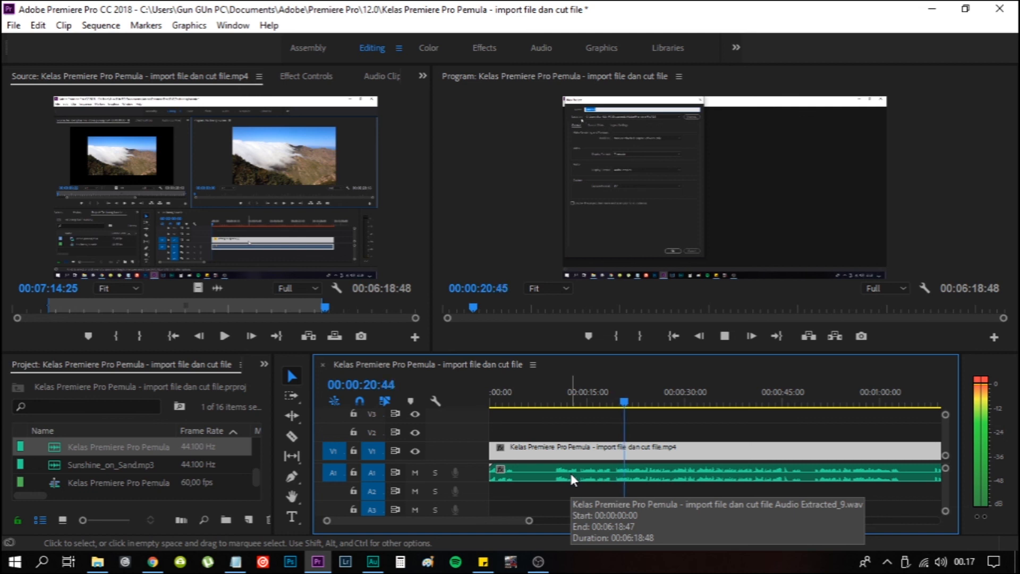
key("space")
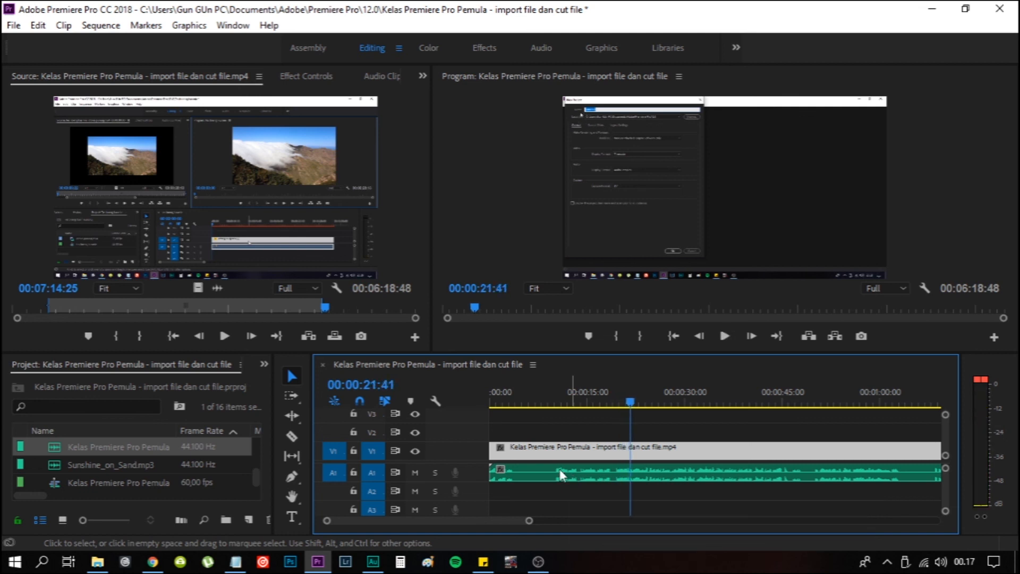
Step: Play the original source clip again from 00:07:14:25 and the sequence's processed audio from 00:00:21:41 to compare the voices
left_click(224, 338)
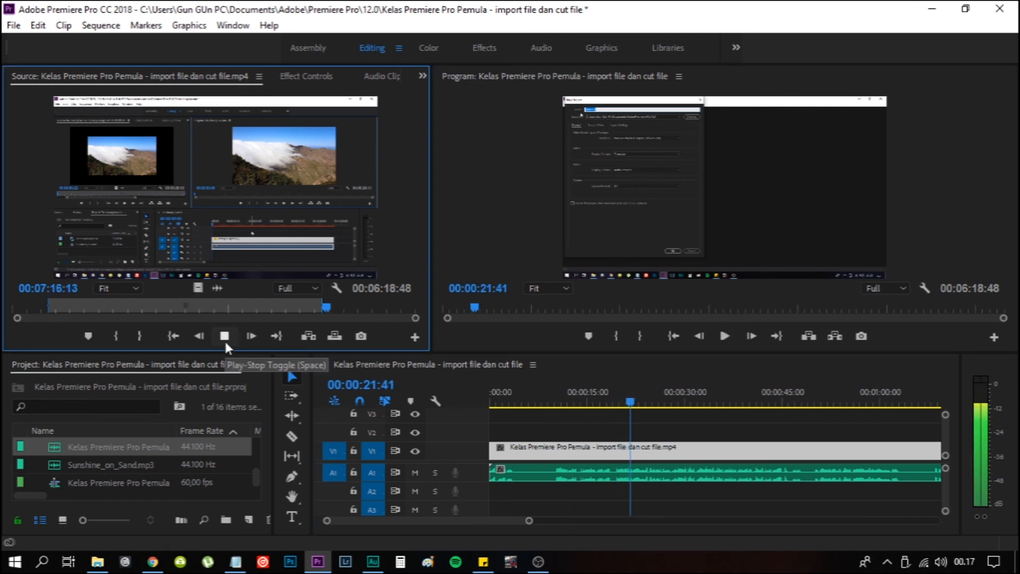
left_click(671, 466)
key("space")
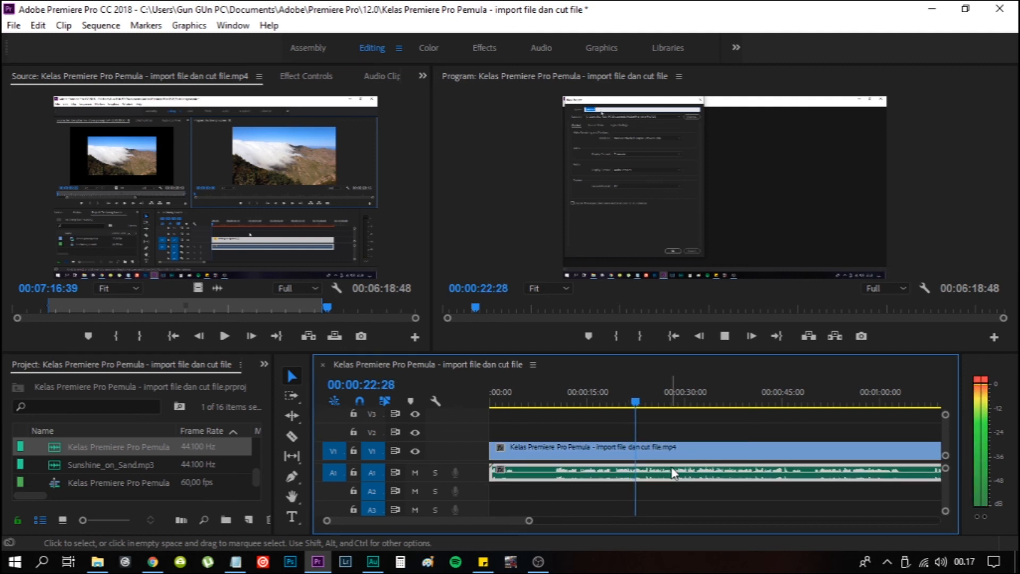
key("space")
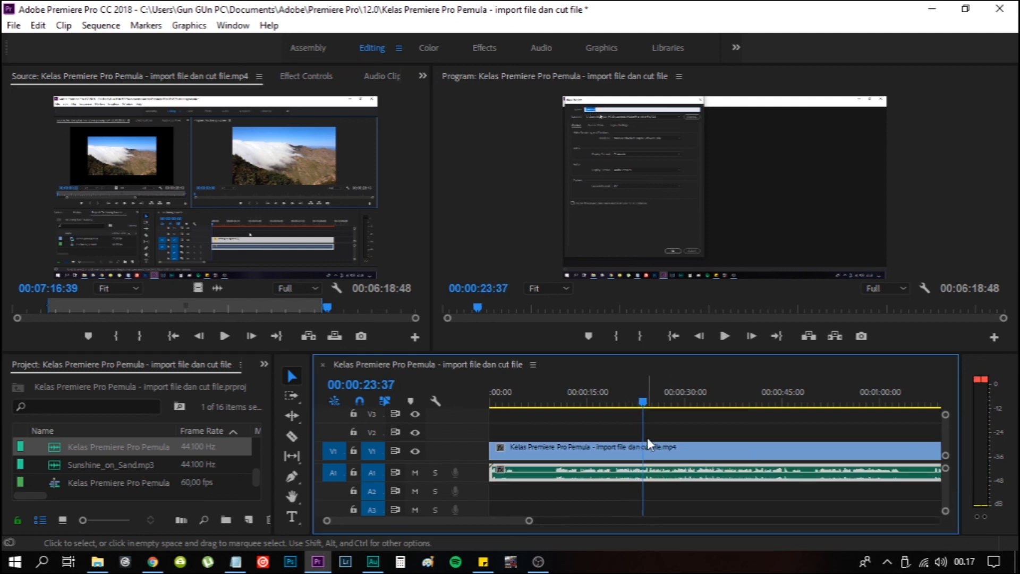